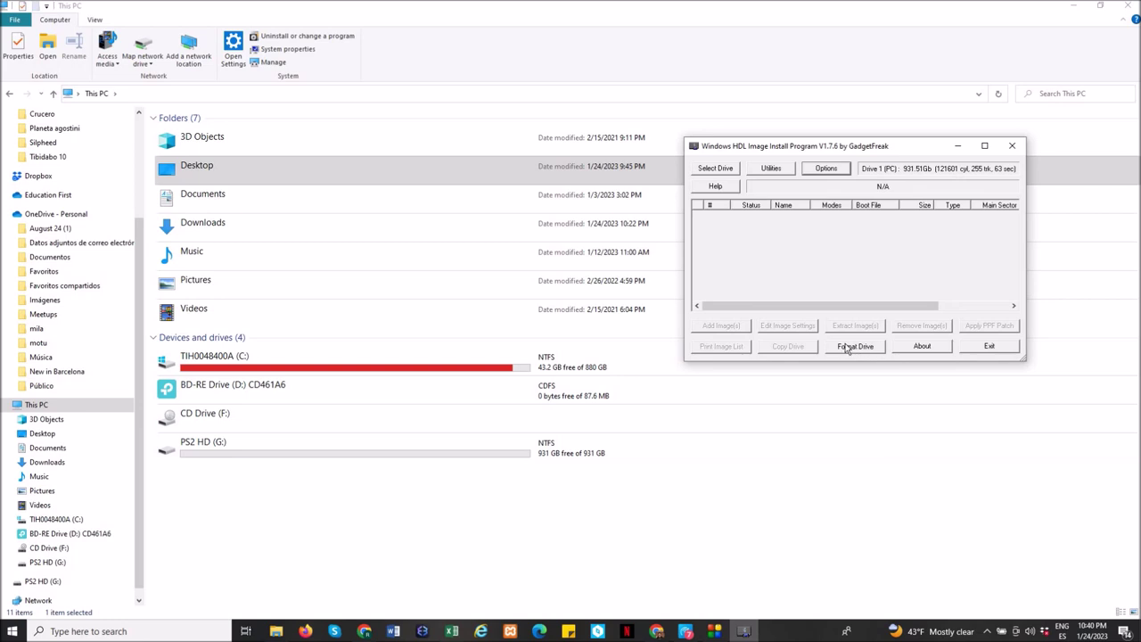
# Choose a quick format of the drive for HDLoader 48bit and accept the settings
pyautogui.click(855, 350)
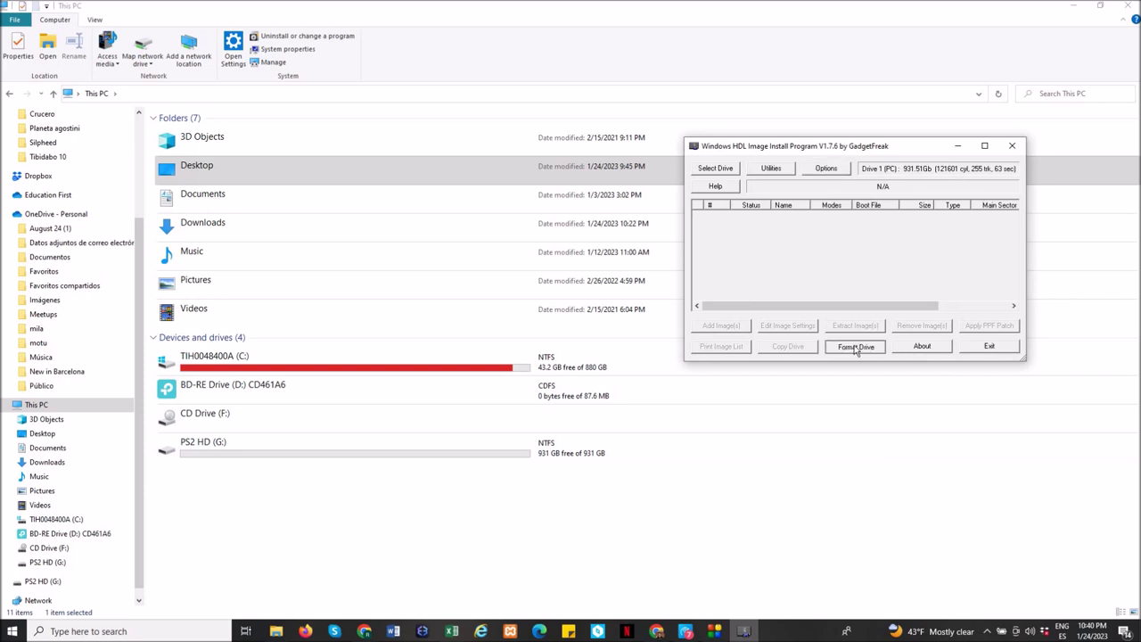
pyautogui.click(856, 349)
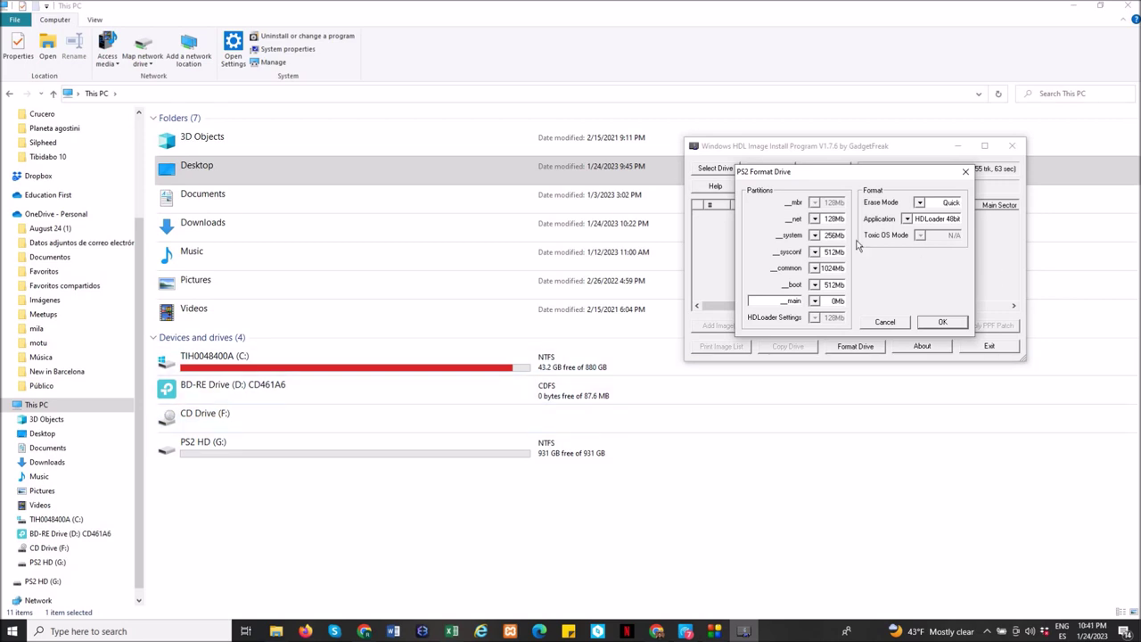
pyautogui.click(907, 219)
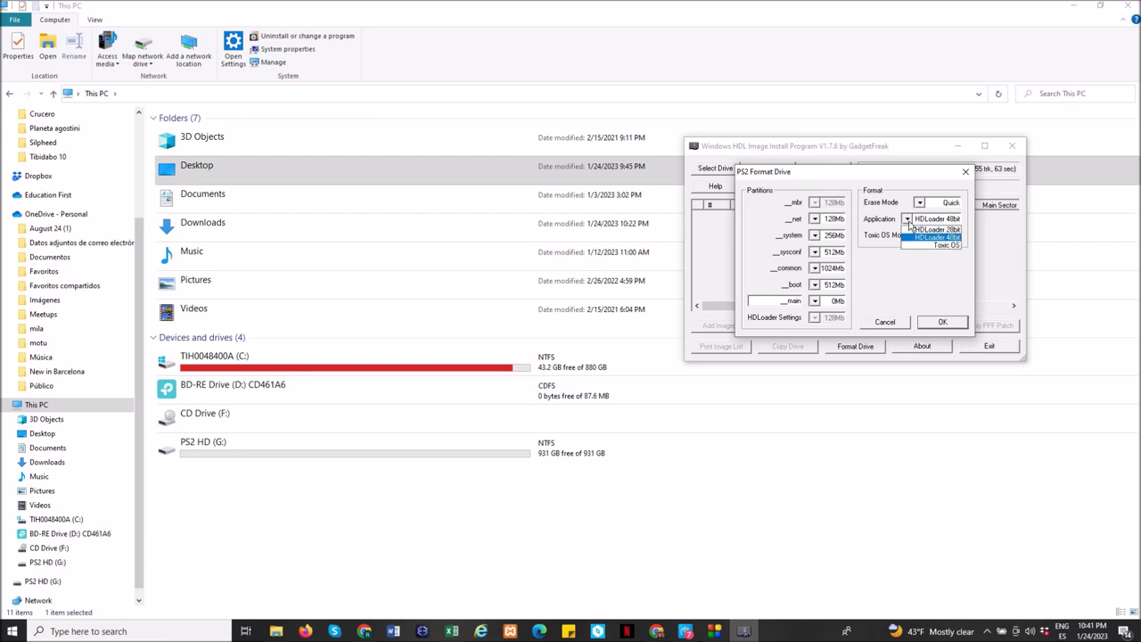
pyautogui.click(910, 227)
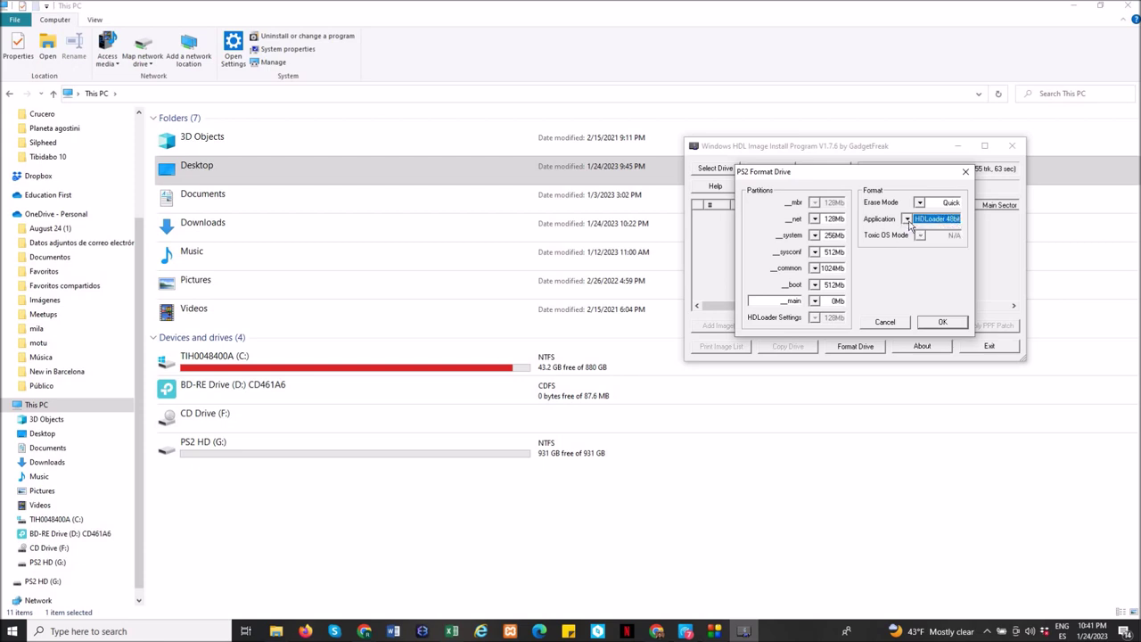
pyautogui.click(943, 322)
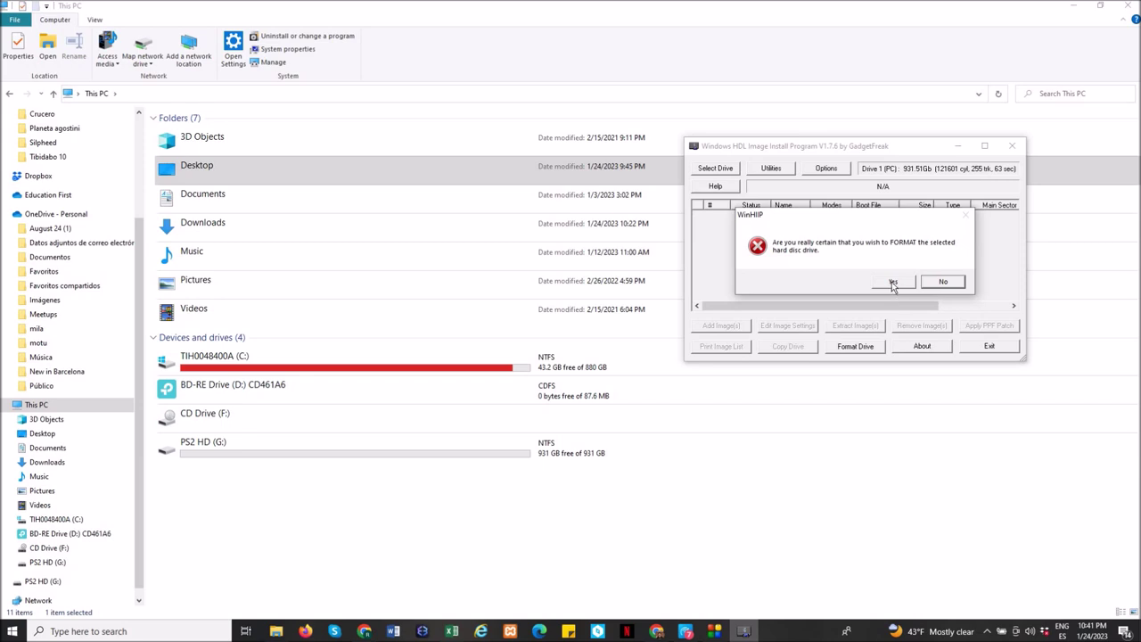
# Confirm the irreversible format, then dismiss the destination drive and hard disc write errors
pyautogui.click(893, 282)
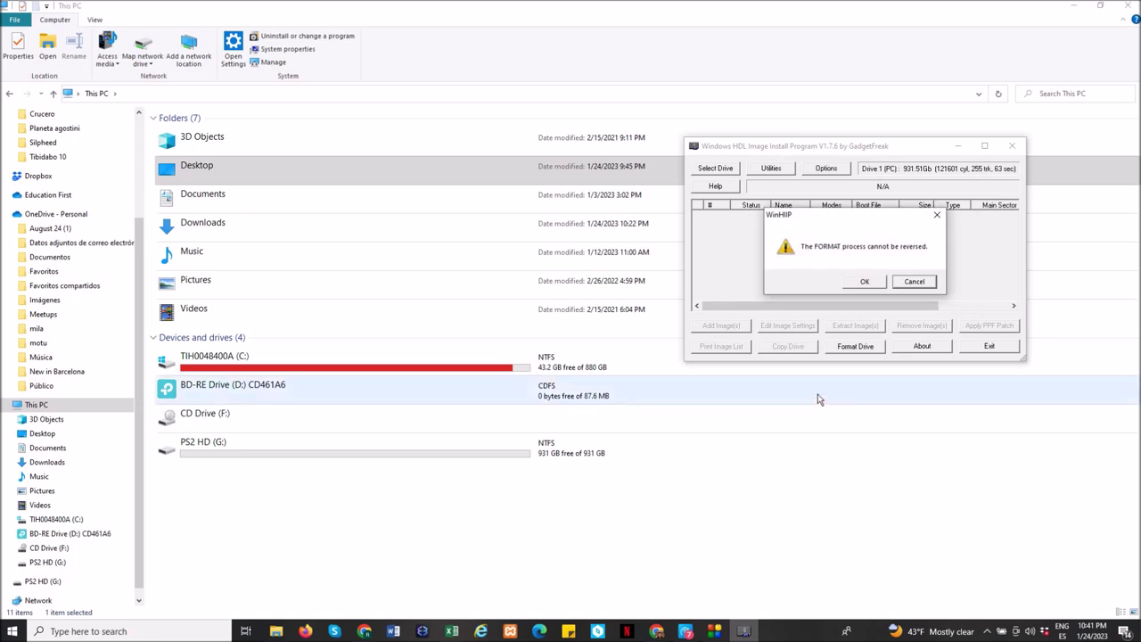
pyautogui.click(864, 283)
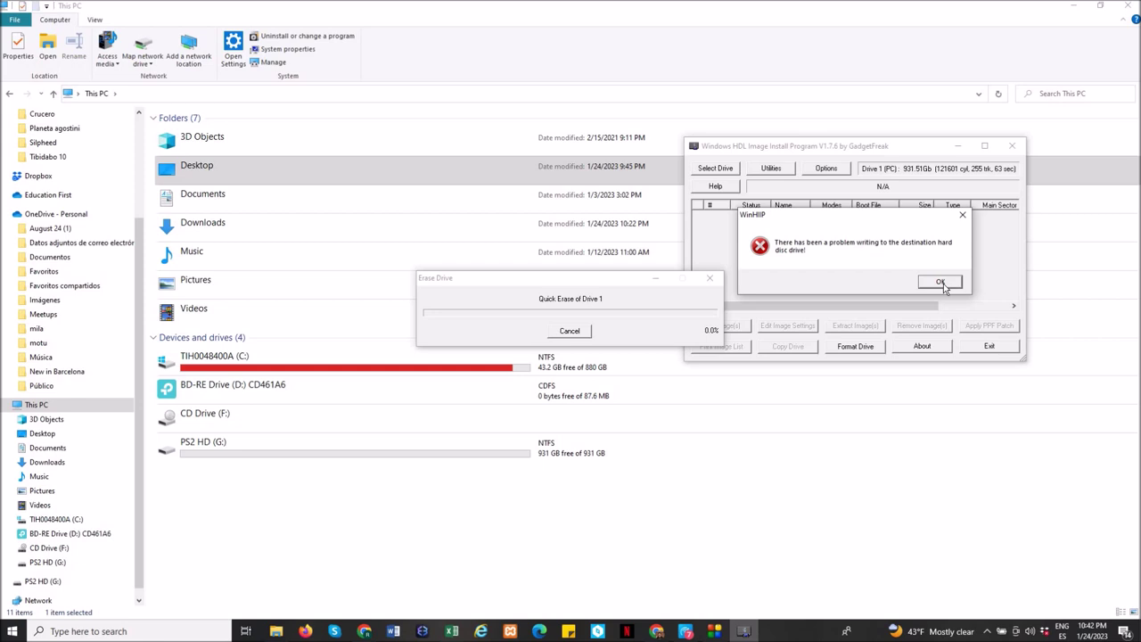
pyautogui.click(942, 283)
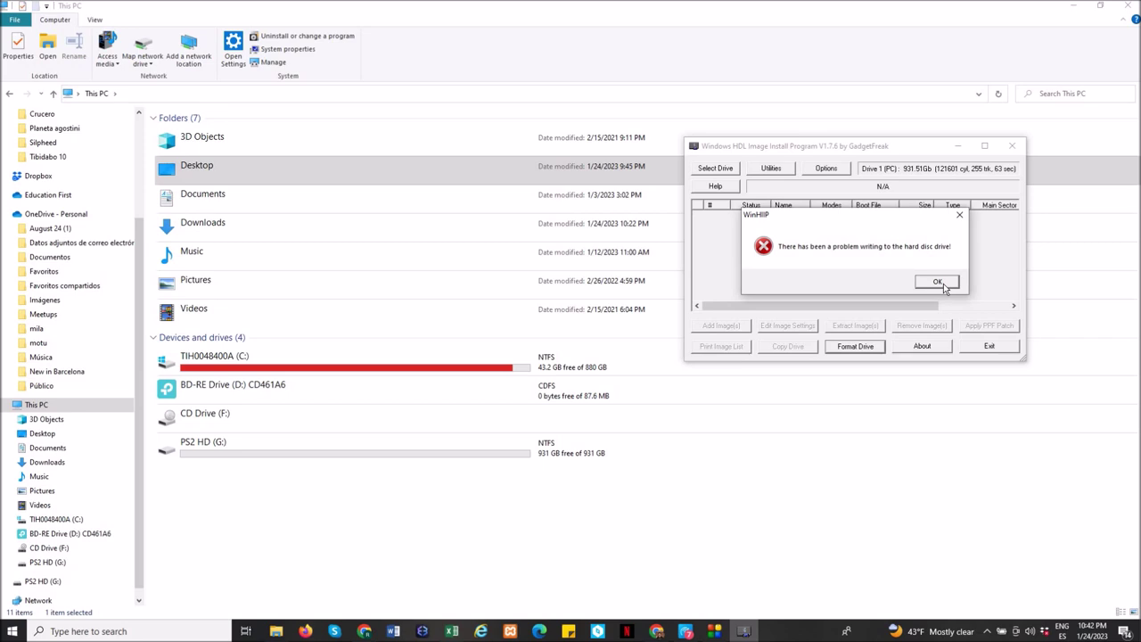
pyautogui.click(944, 284)
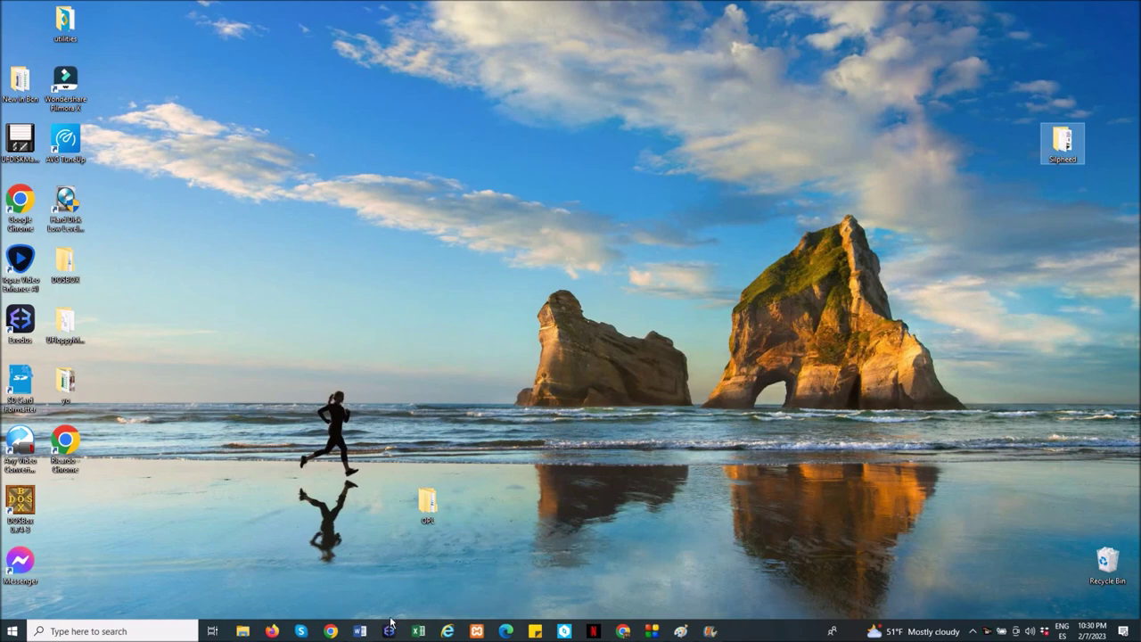
# Search Google for 'hard disk low format' in a new Chrome tab
pyautogui.click(331, 631)
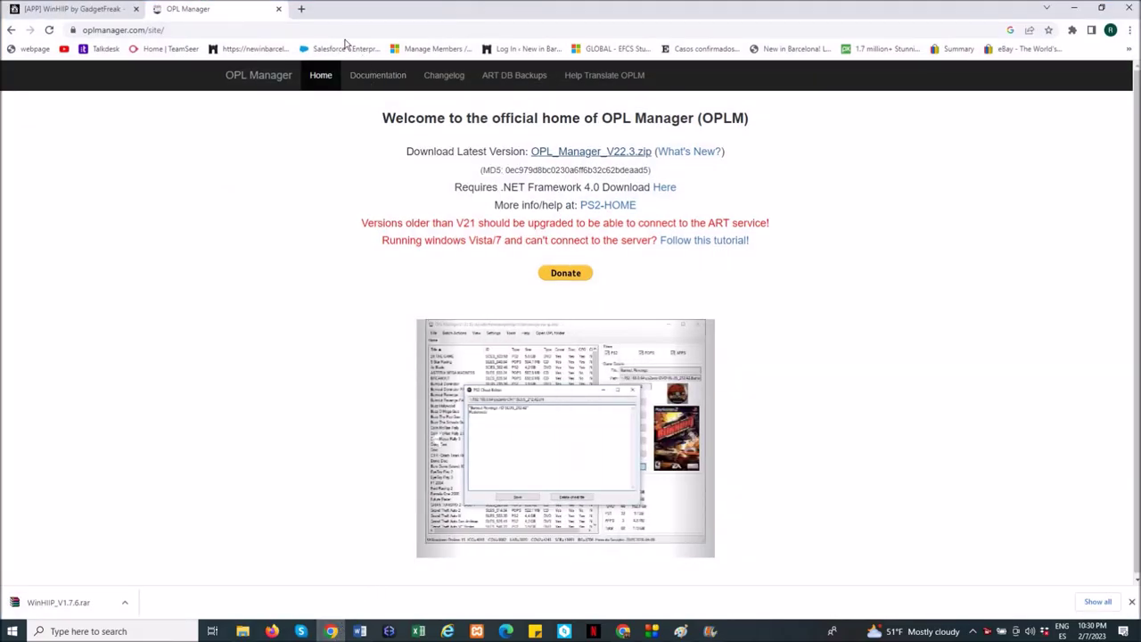
pyautogui.click(302, 10)
pyautogui.click(357, 29)
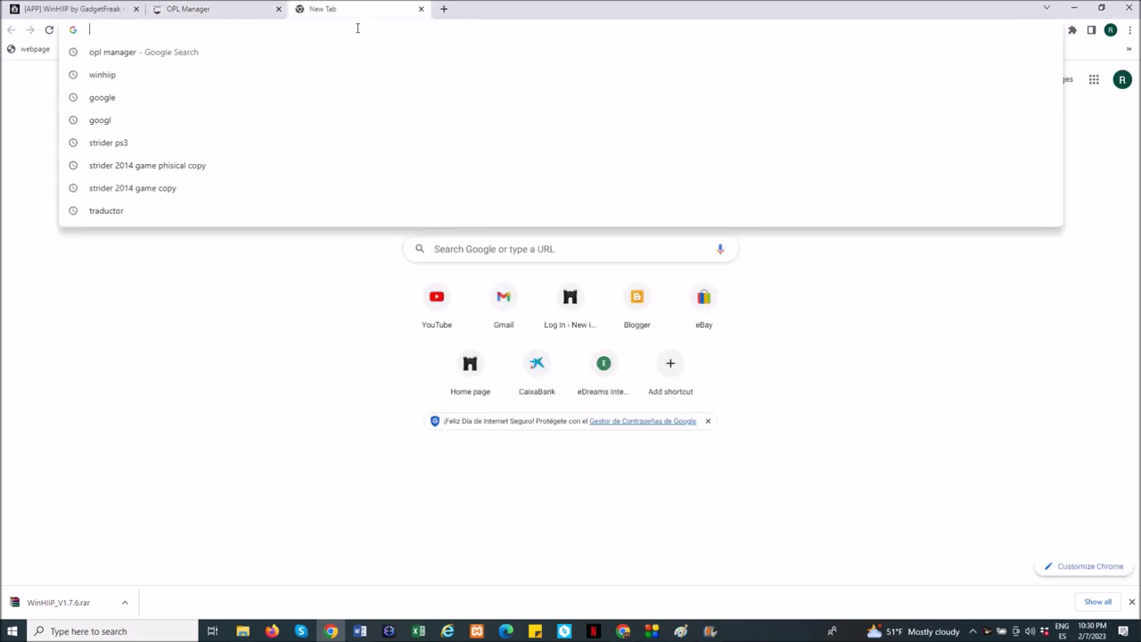
pyautogui.write('har')
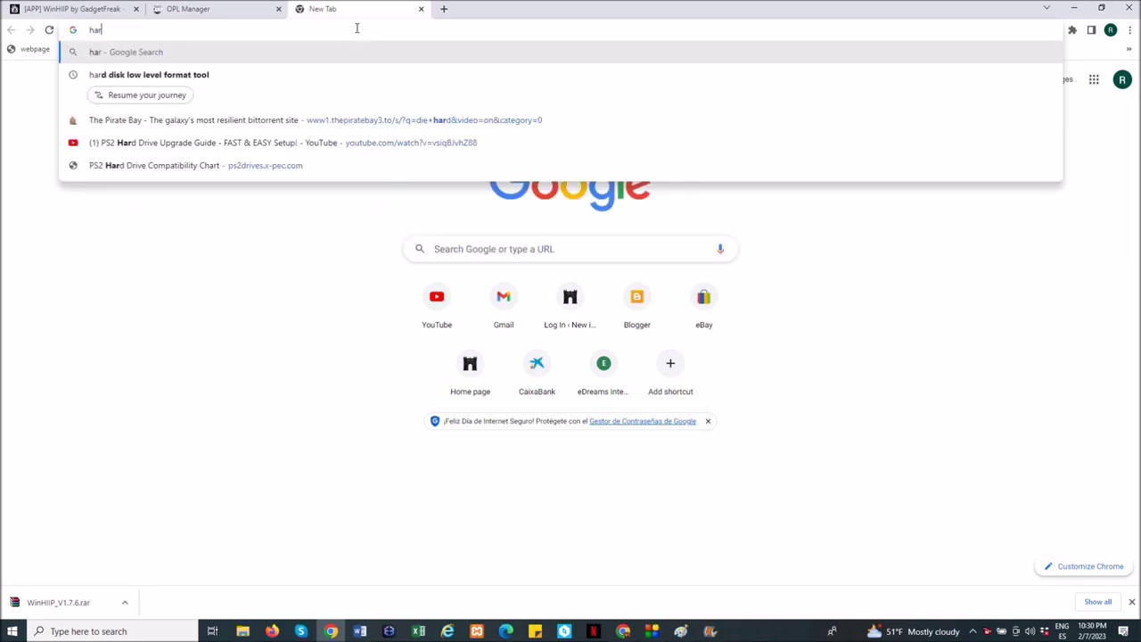
pyautogui.write('d')
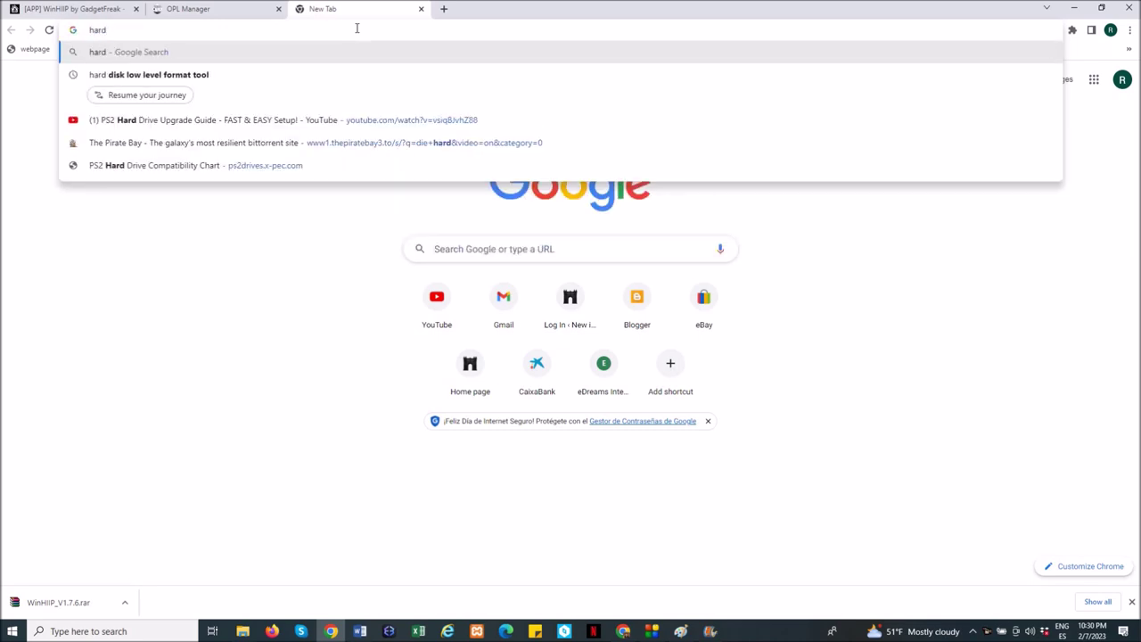
pyautogui.write(' dis')
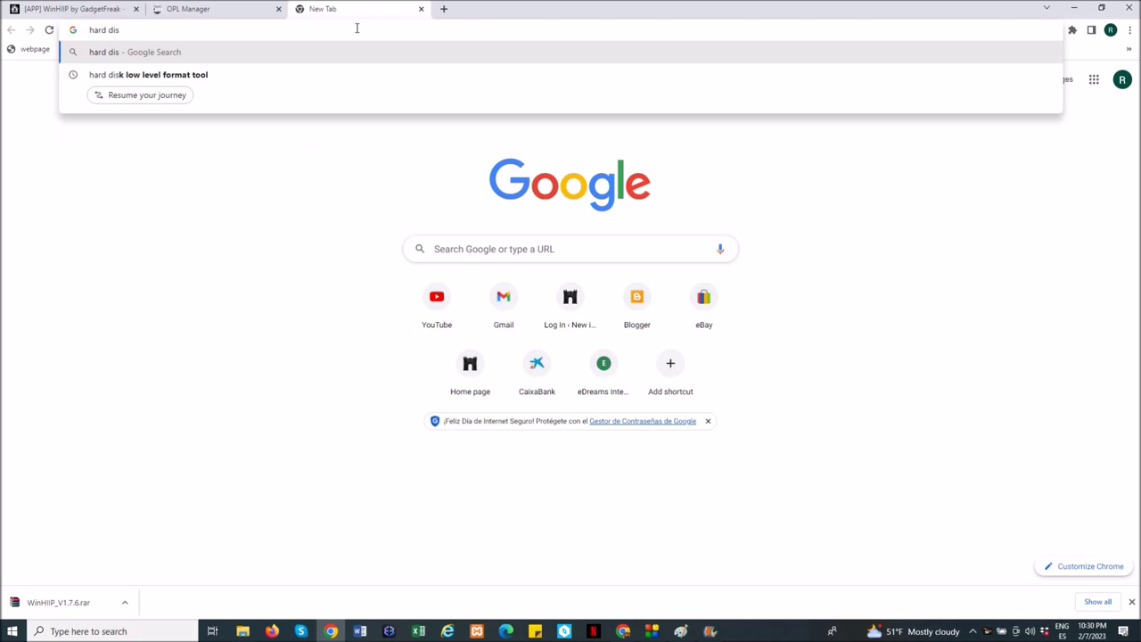
pyautogui.write('k low')
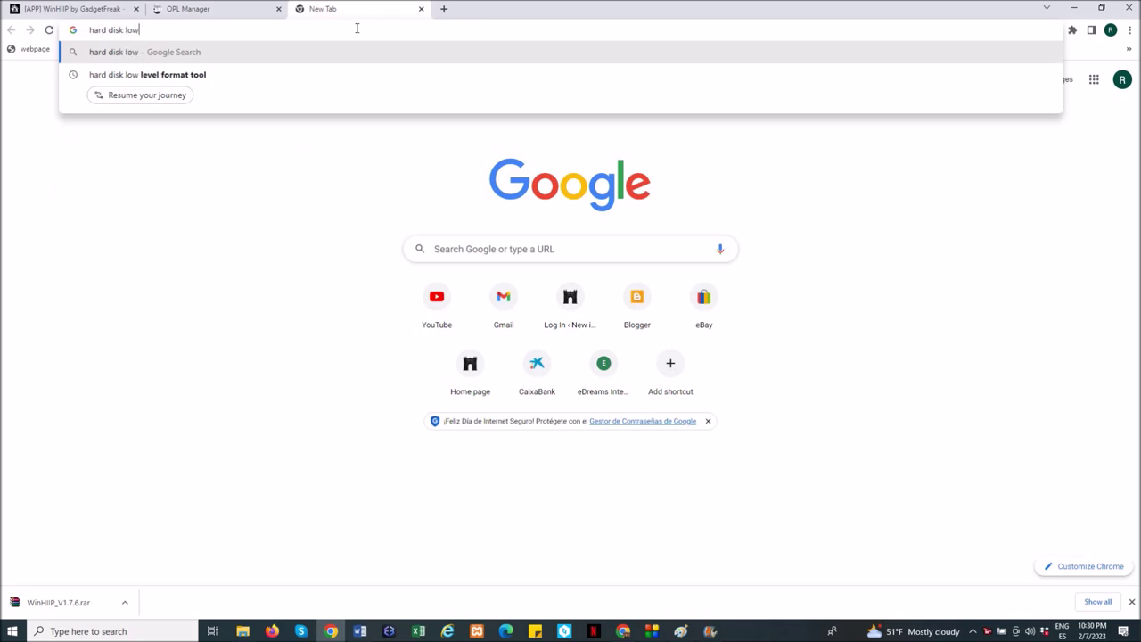
pyautogui.write(' forma')
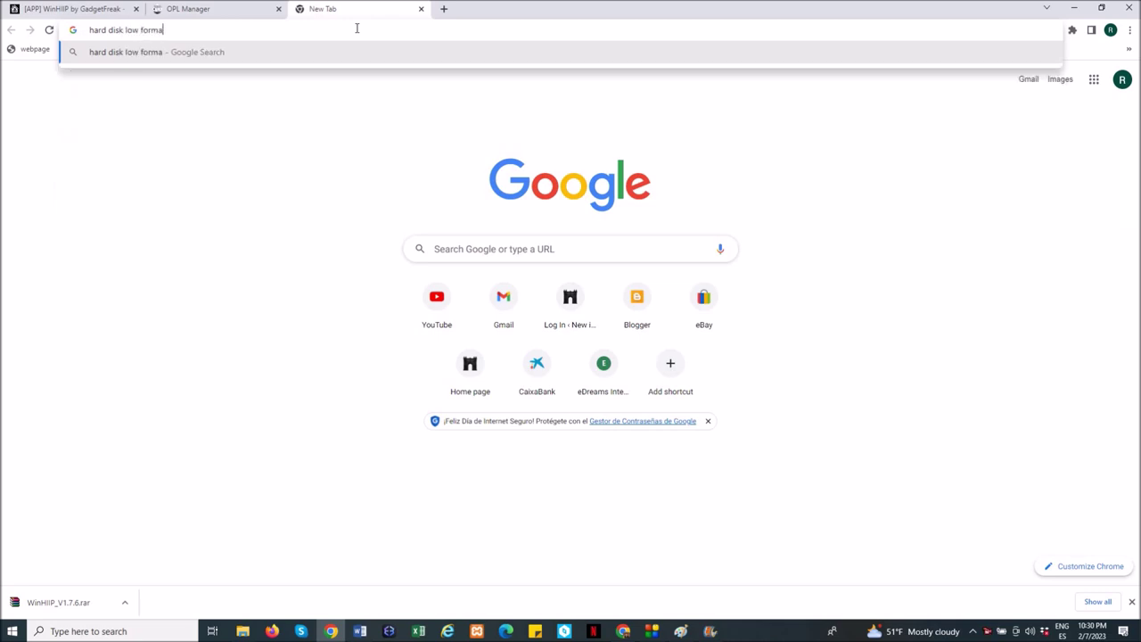
pyautogui.write('t')
pyautogui.press('Return')
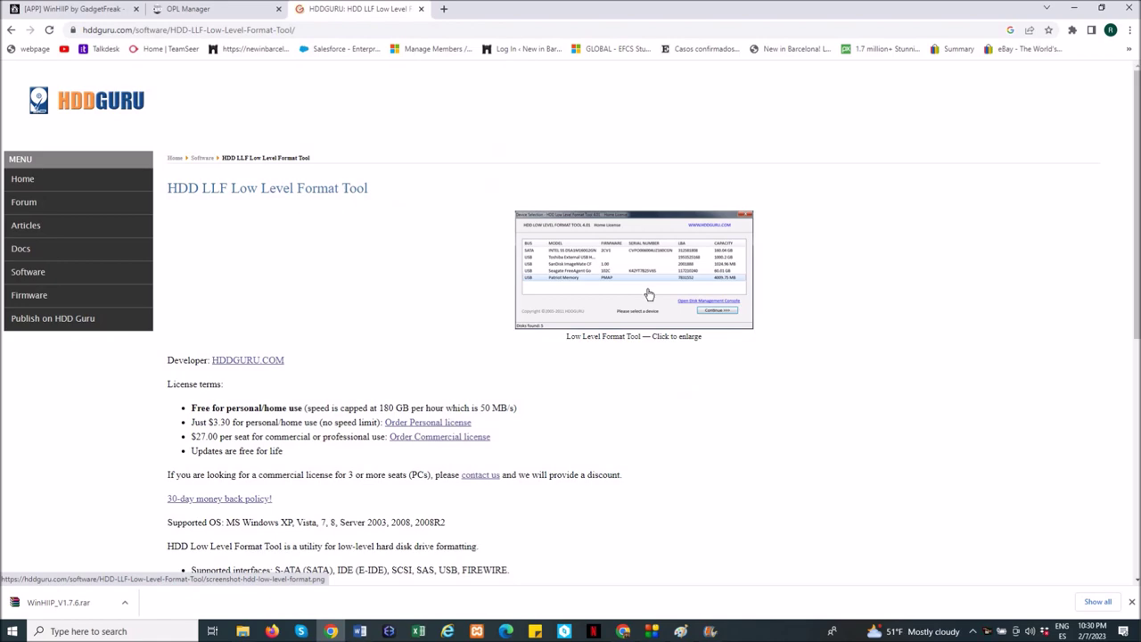
# Download the ver.4.40 installer from the HDDGURU page and show it in its Downloads folder
pyautogui.scroll(-2, 649, 293)
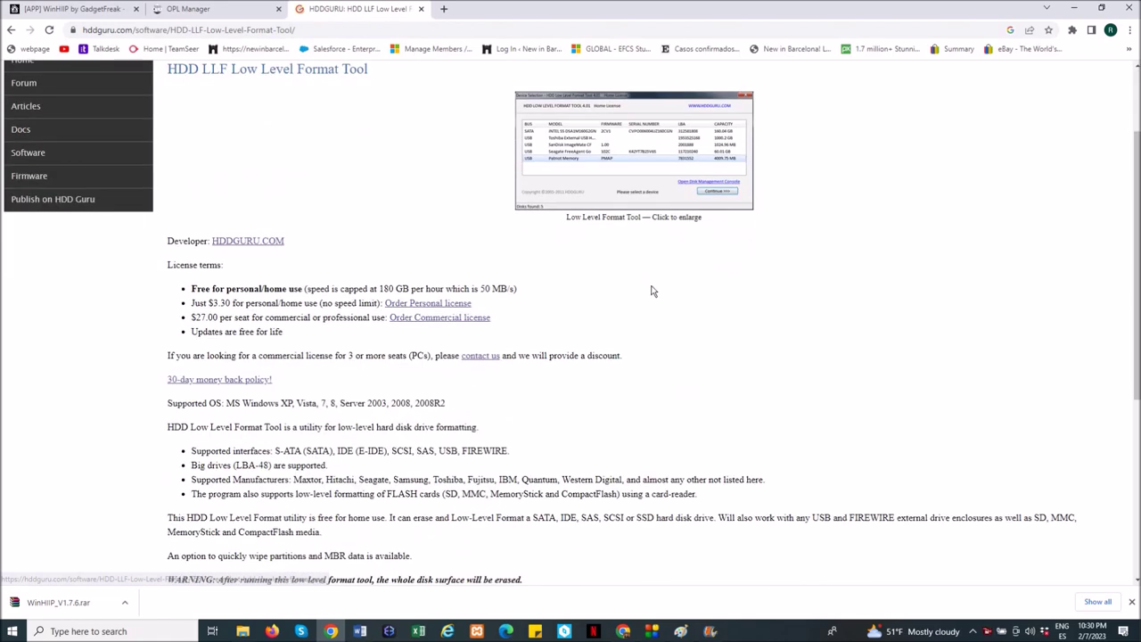
pyautogui.scroll(-3, 653, 284)
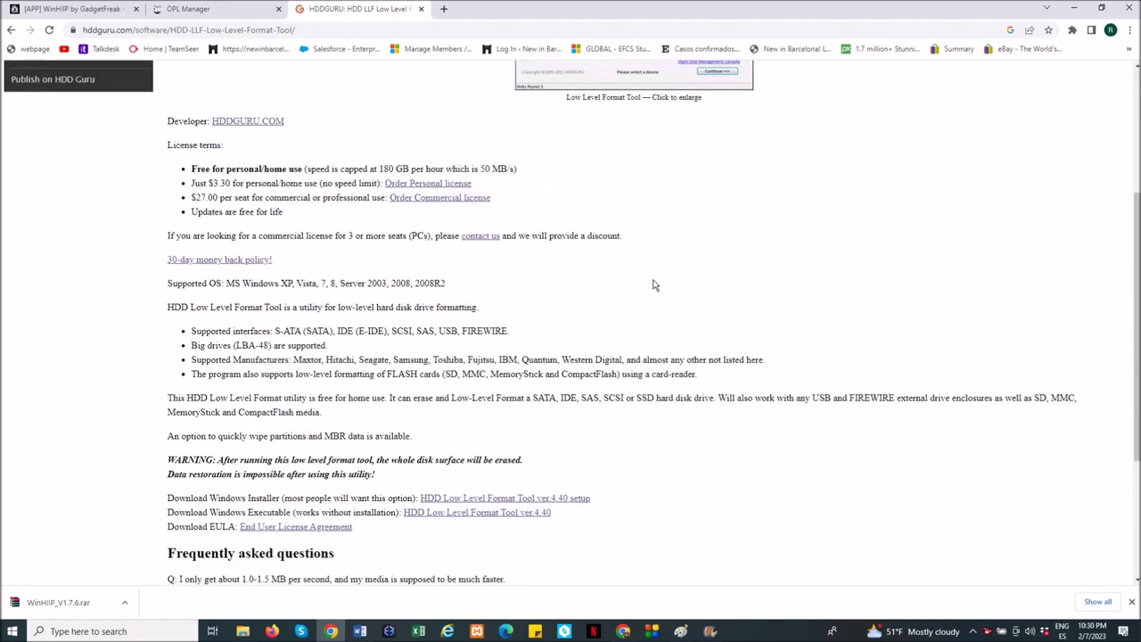
pyautogui.scroll(-2, 654, 284)
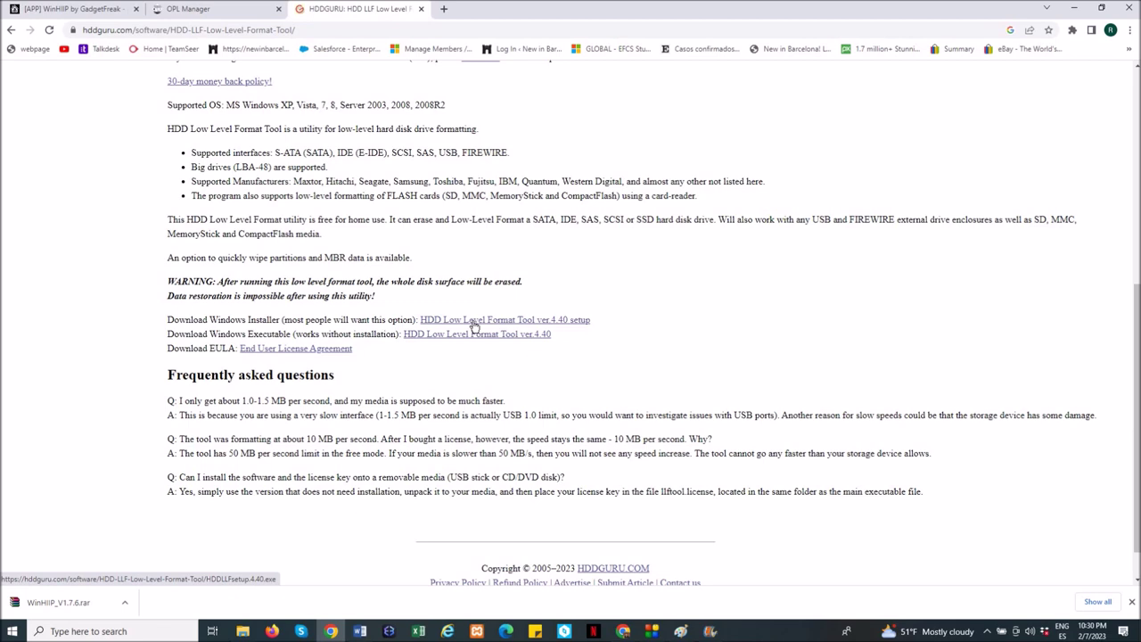
pyautogui.click(473, 323)
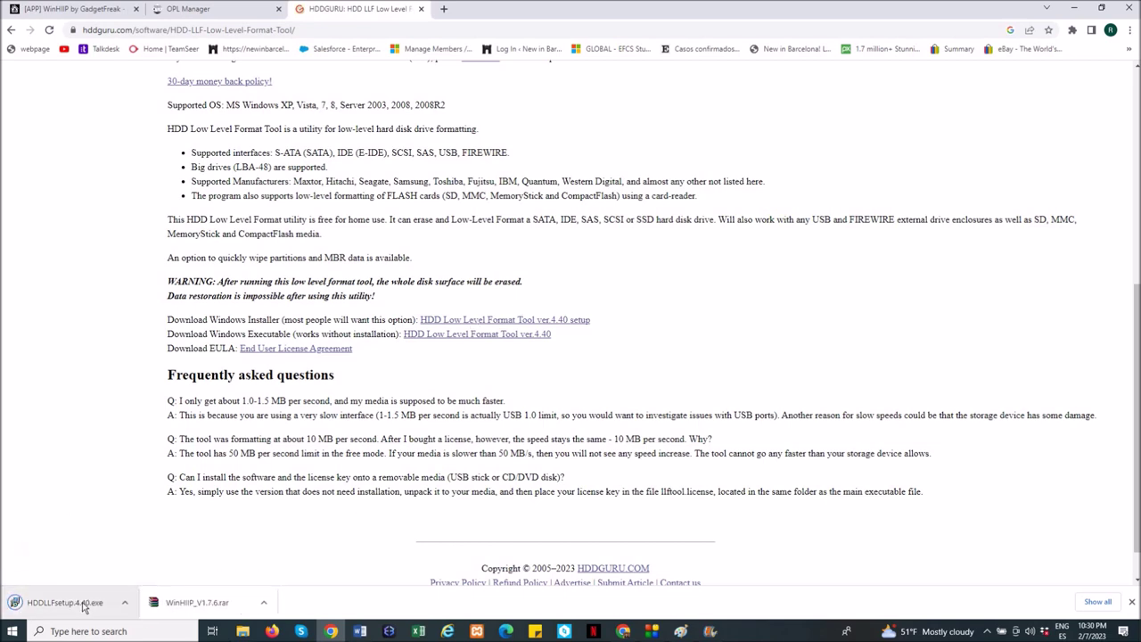
pyautogui.click(125, 604)
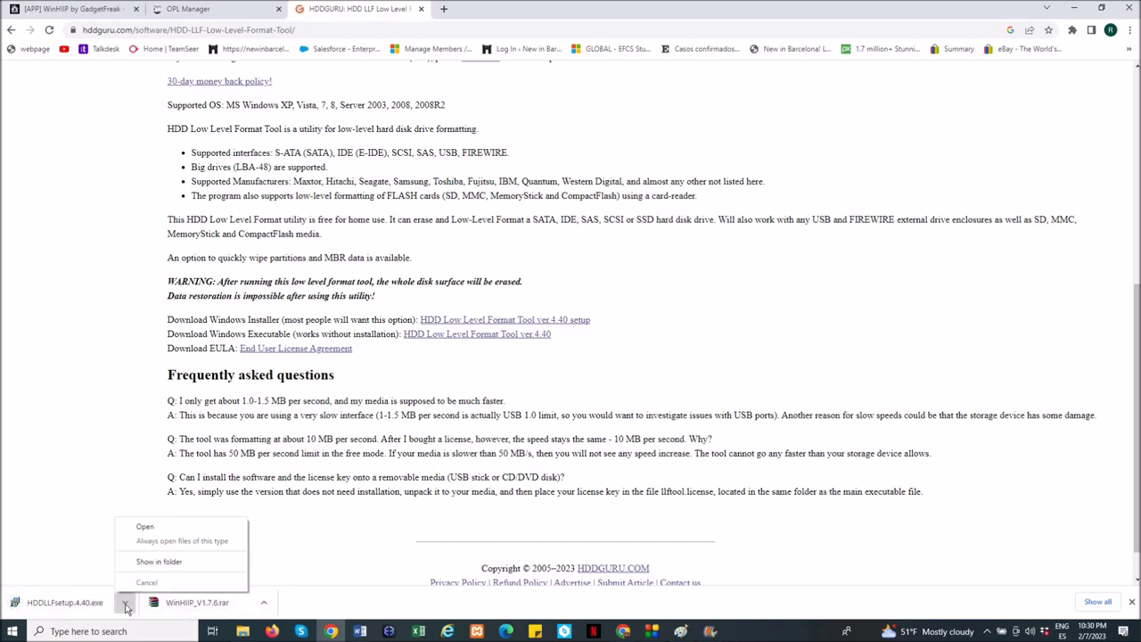
pyautogui.click(156, 565)
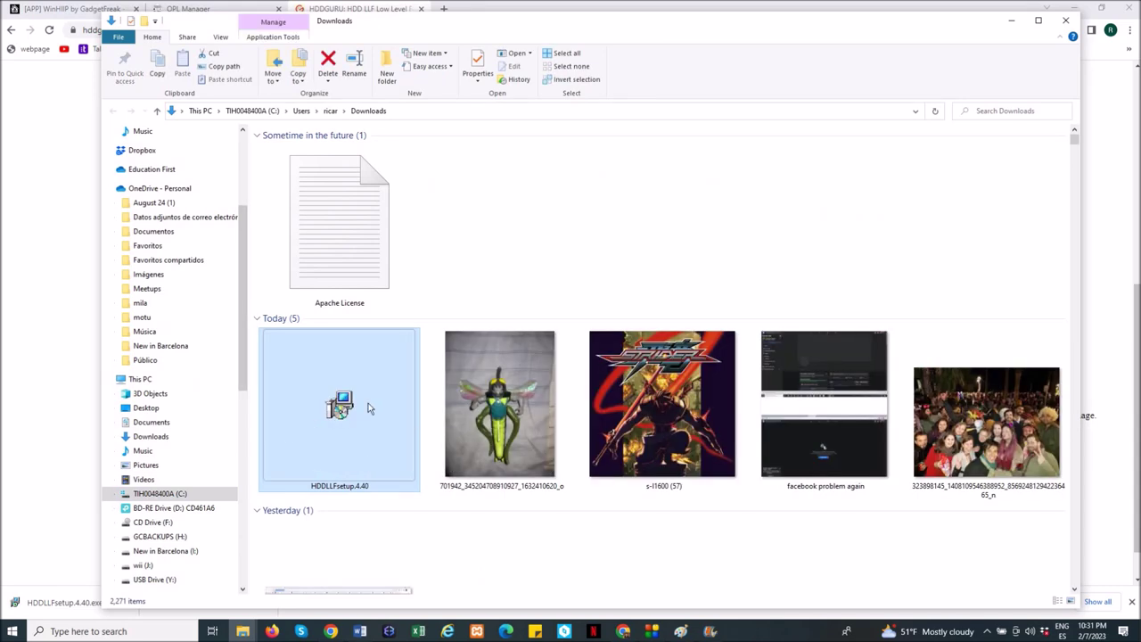
# Cut HDDLLFsetup.4.40 from Downloads and paste it into the Silpheed folder
pyautogui.moveTo(374, 412)
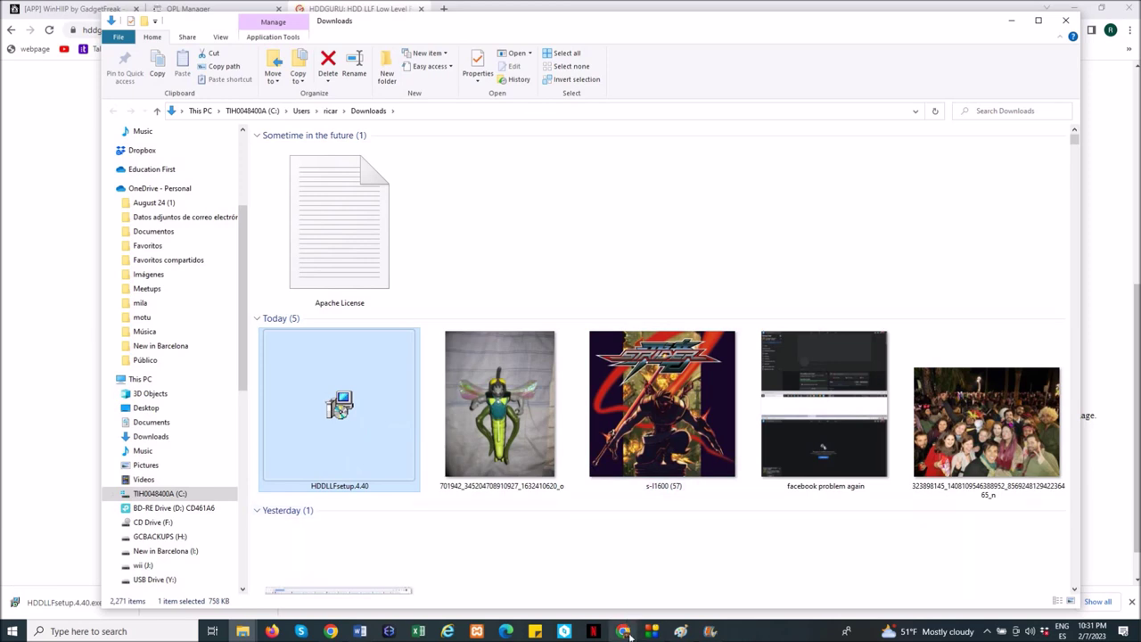
pyautogui.rightClick(387, 436)
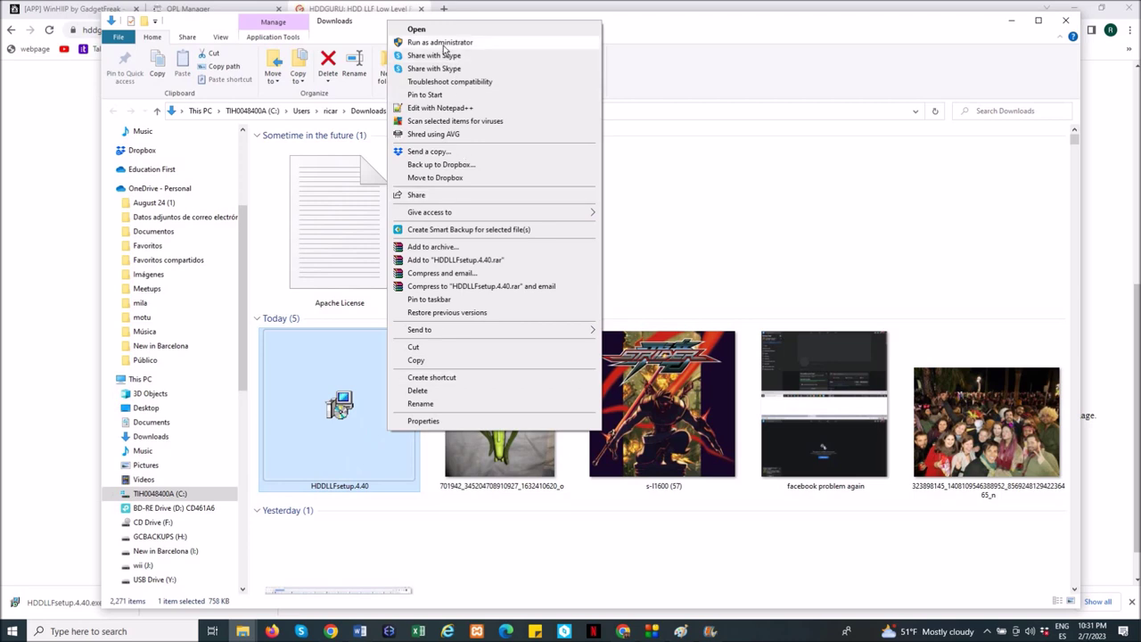
pyautogui.click(417, 347)
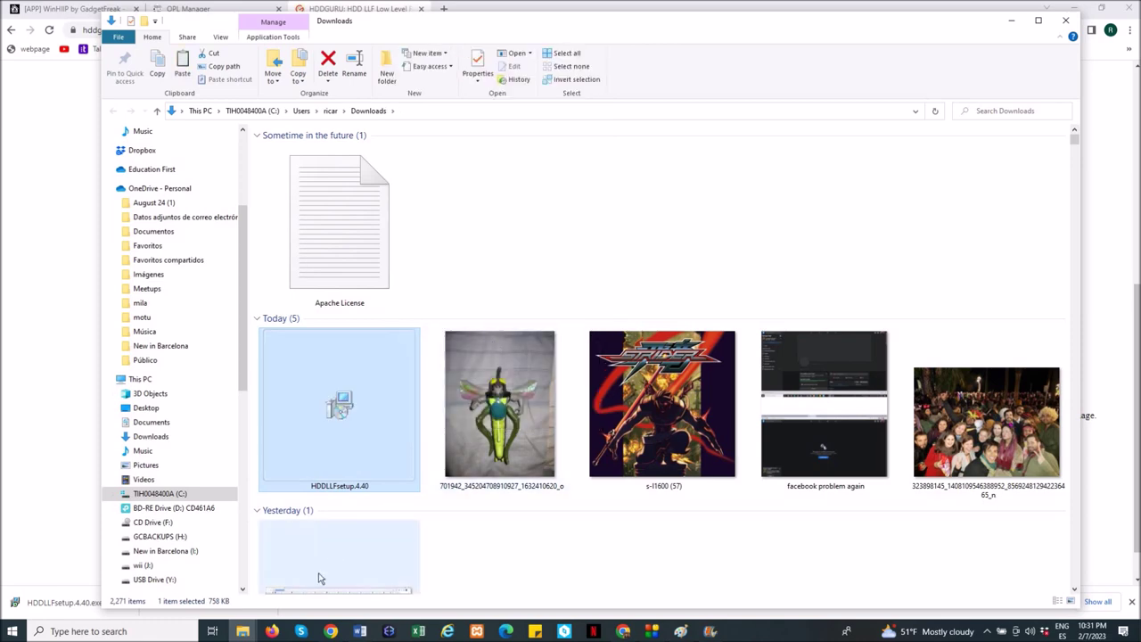
pyautogui.click(254, 629)
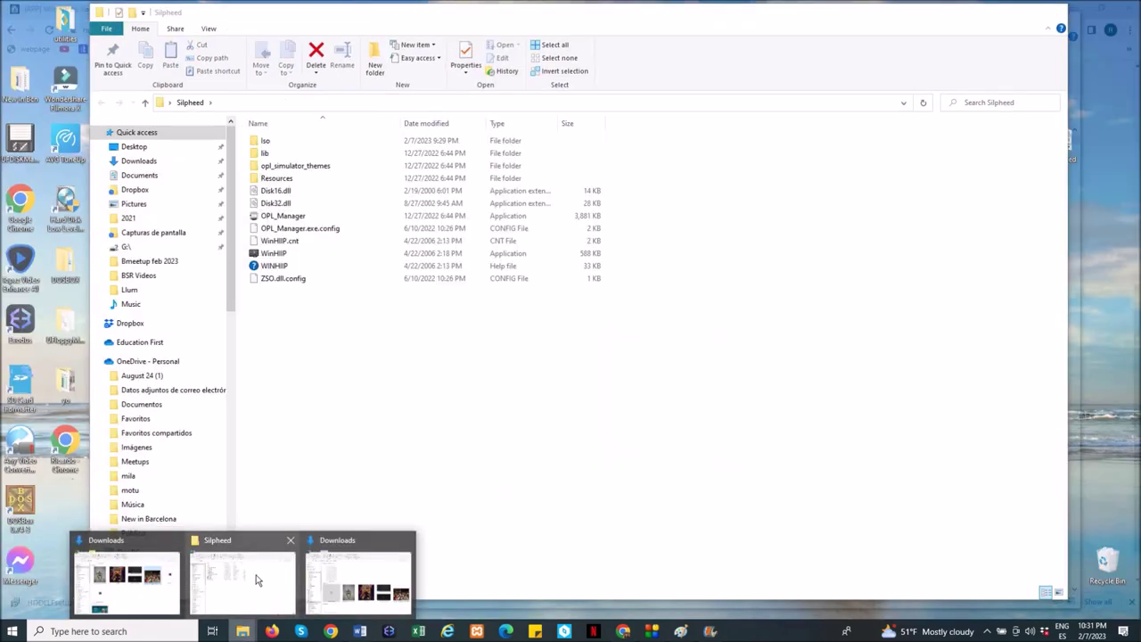
pyautogui.click(256, 581)
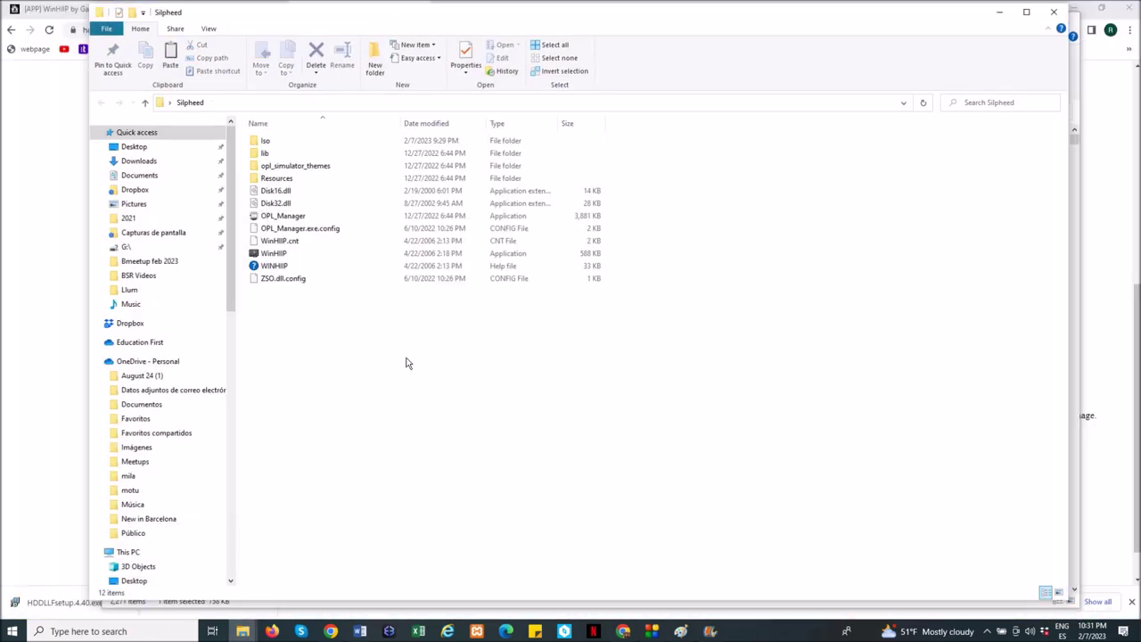
pyautogui.rightClick(406, 363)
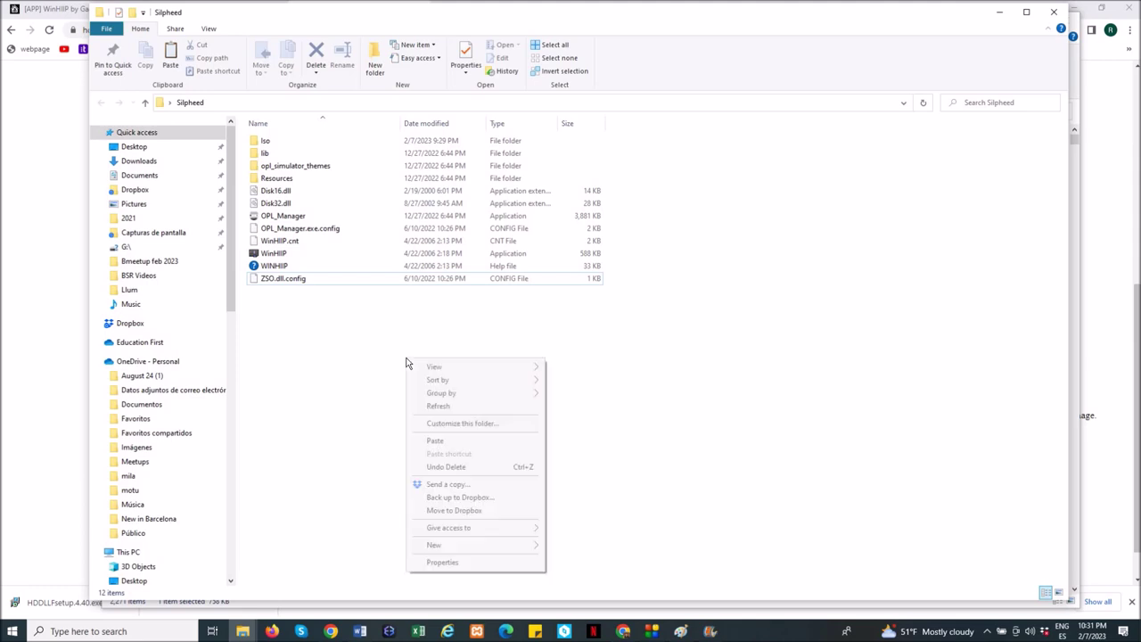
pyautogui.click(437, 443)
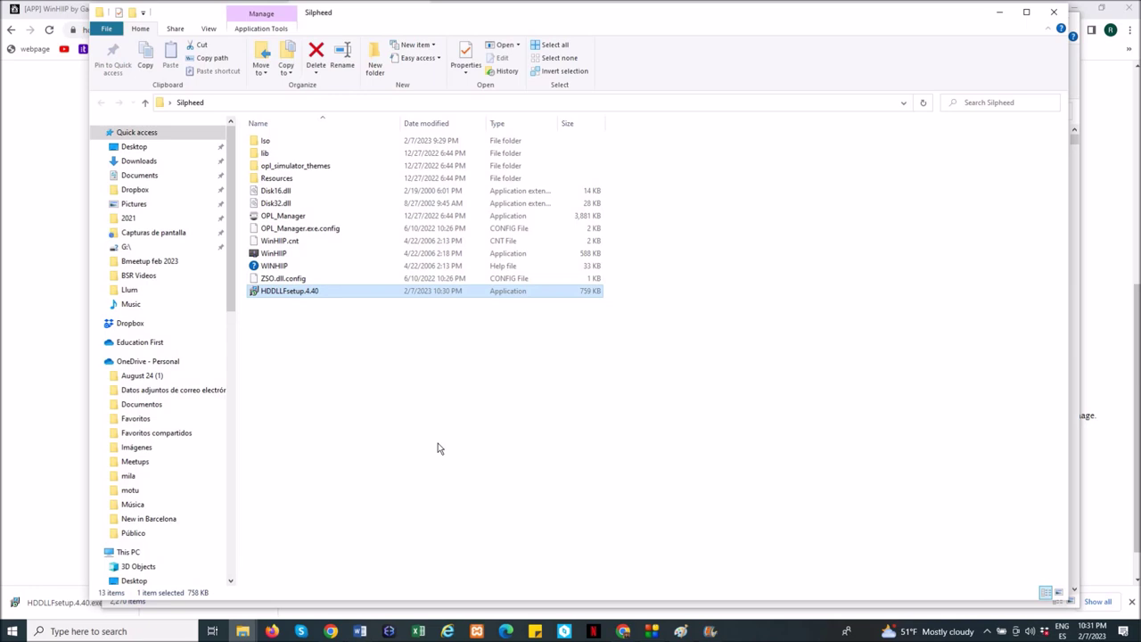
pyautogui.click(385, 412)
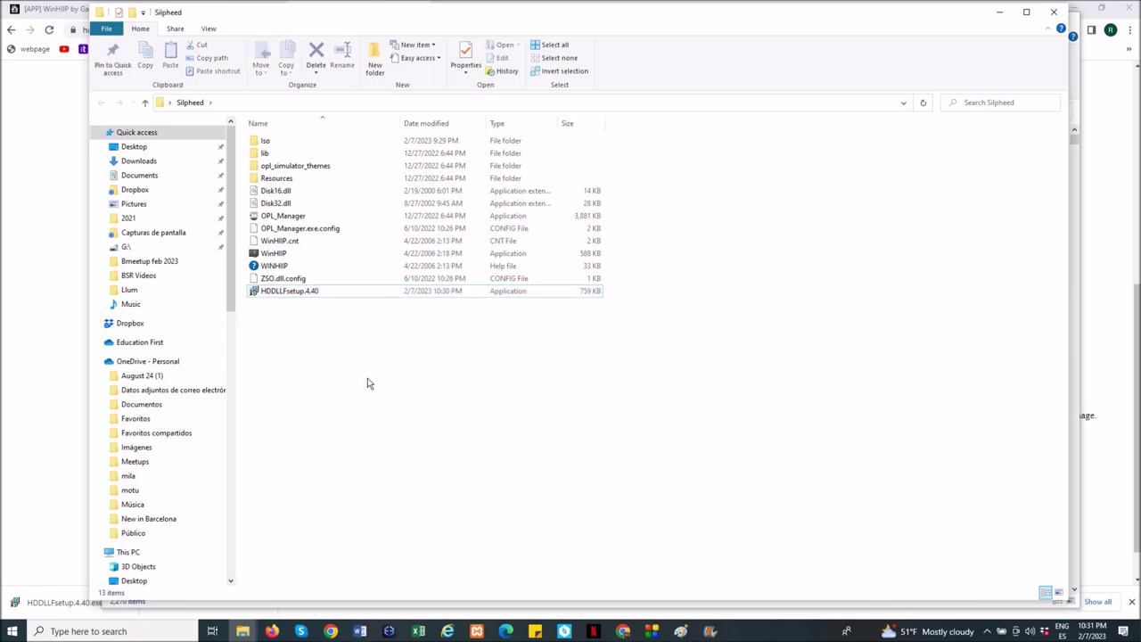
pyautogui.click(305, 298)
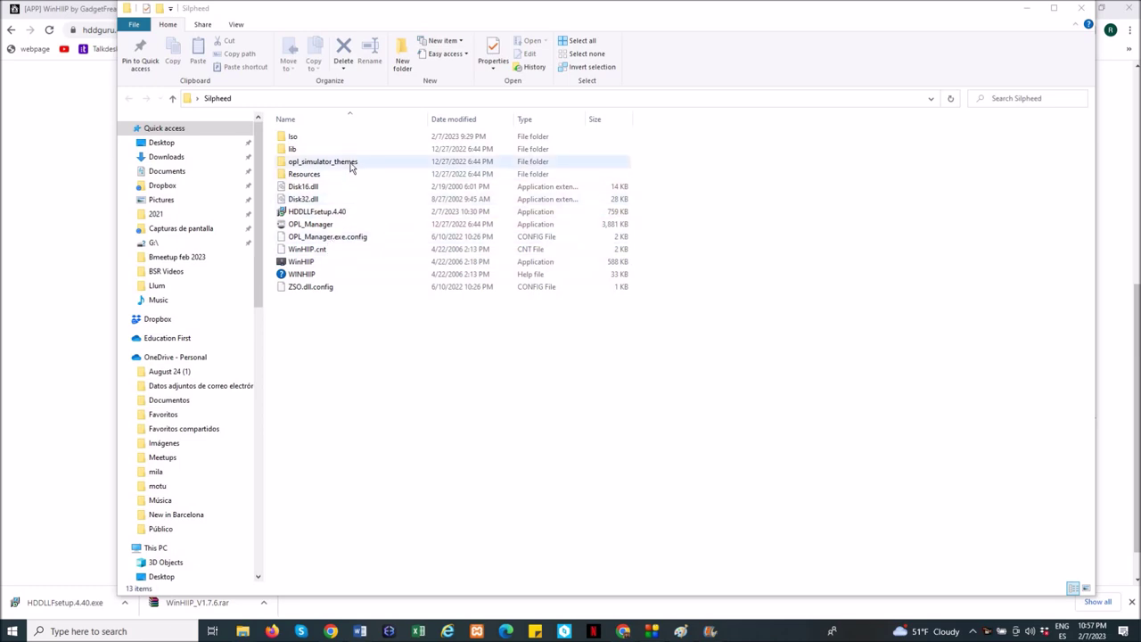
# Create a folder named 'HDD Low Format' in Silpheed and drag HDDLLFsetup.4.40 into it
pyautogui.click(331, 214)
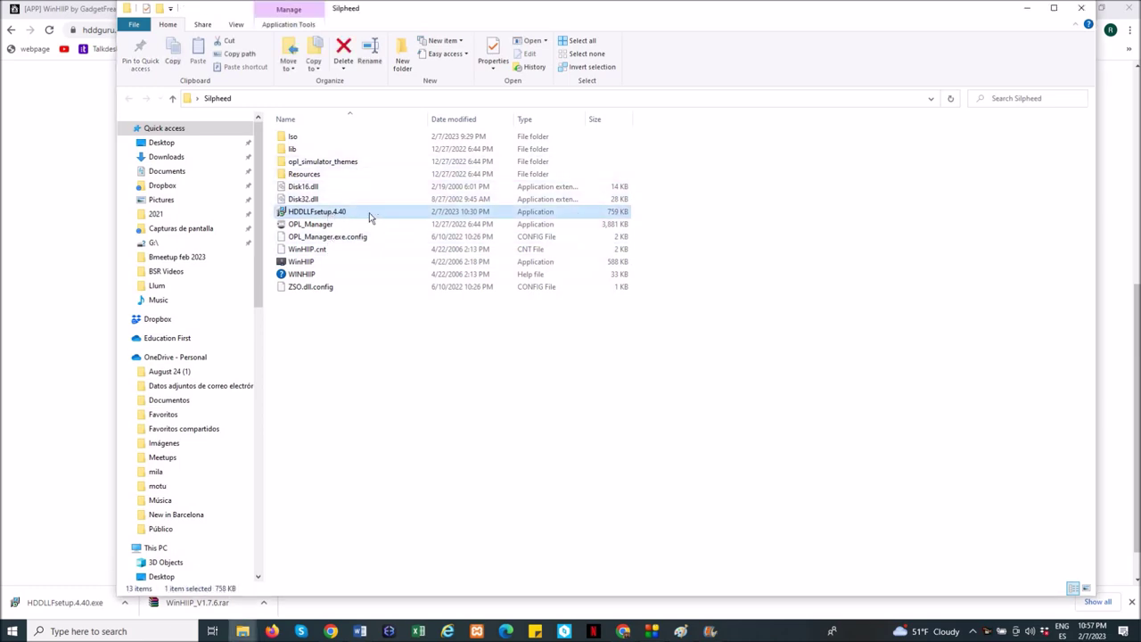
pyautogui.click(402, 57)
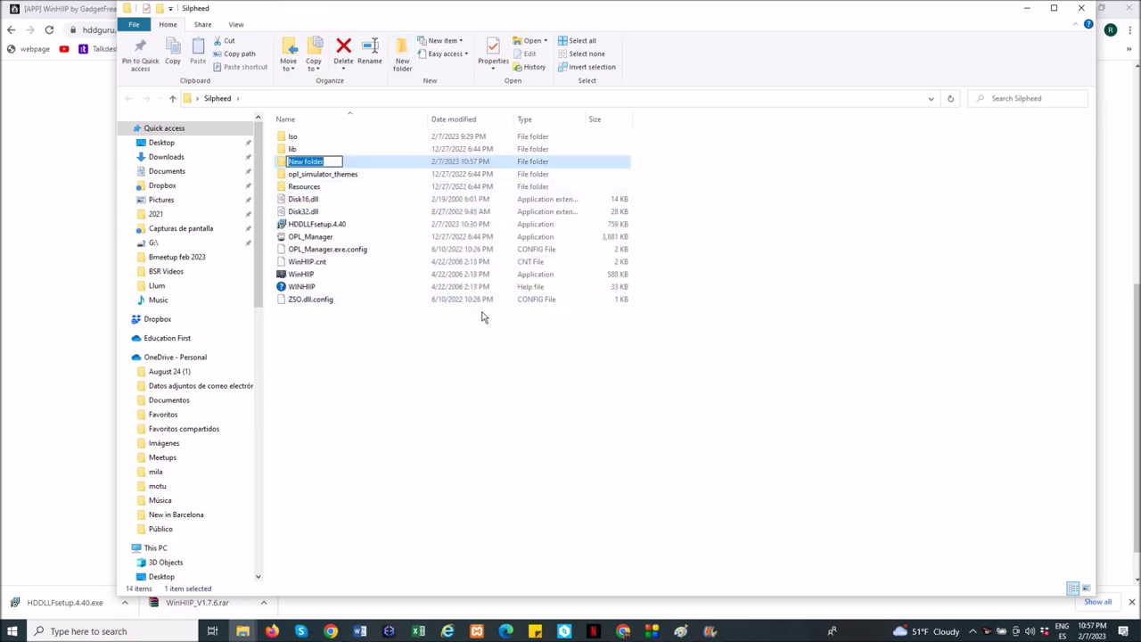
pyautogui.write('HDD Low Format')
pyautogui.press('Return')
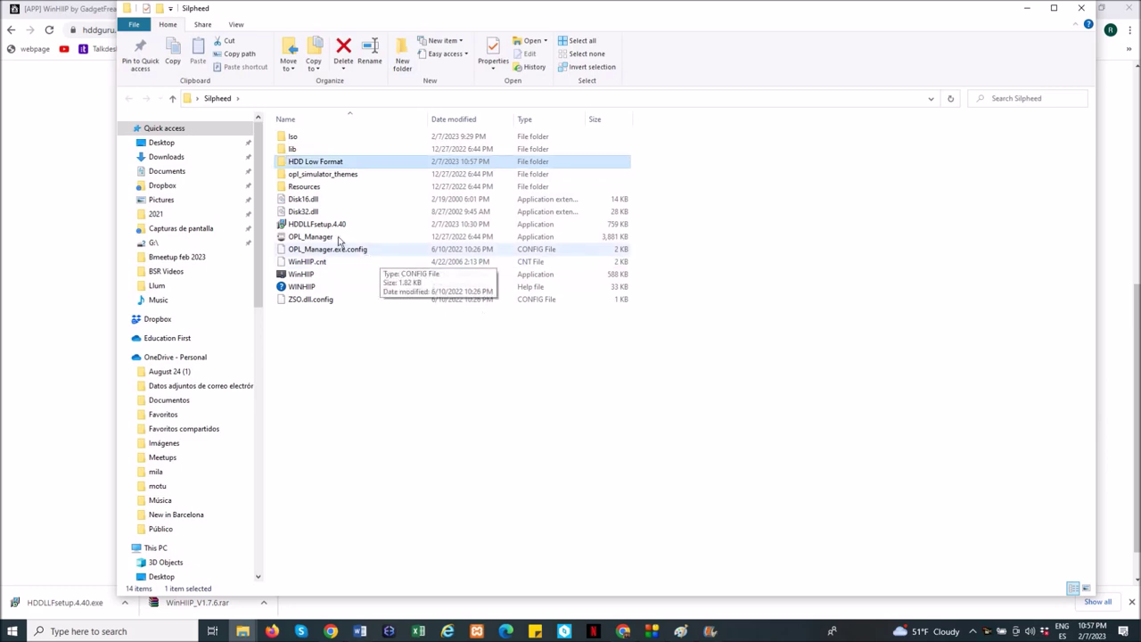
pyautogui.moveTo(319, 223); pyautogui.dragTo(326, 168)
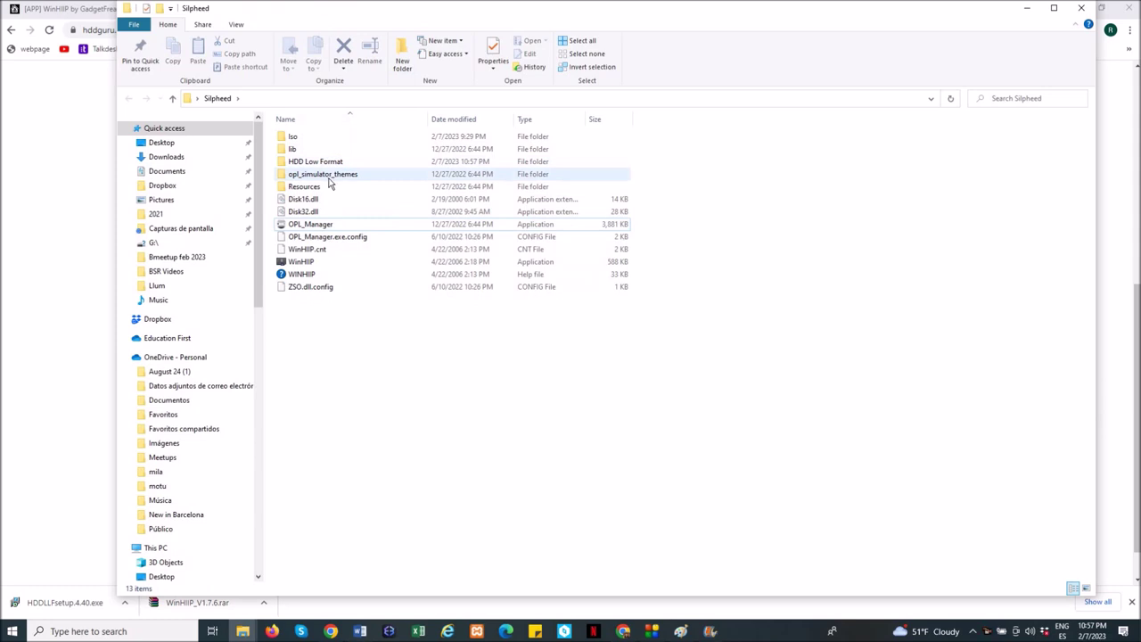
# Open the HDD Low Format folder and run the HDDLLFsetup.4.40 installer
pyautogui.click(322, 165)
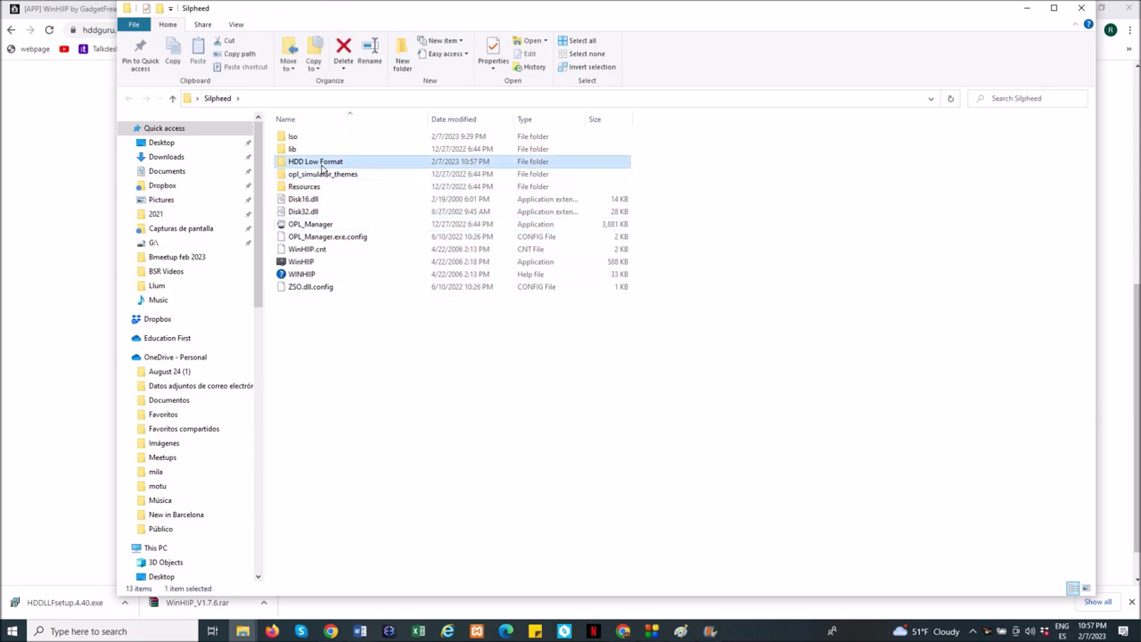
pyautogui.doubleClick(322, 165)
pyautogui.click(322, 140)
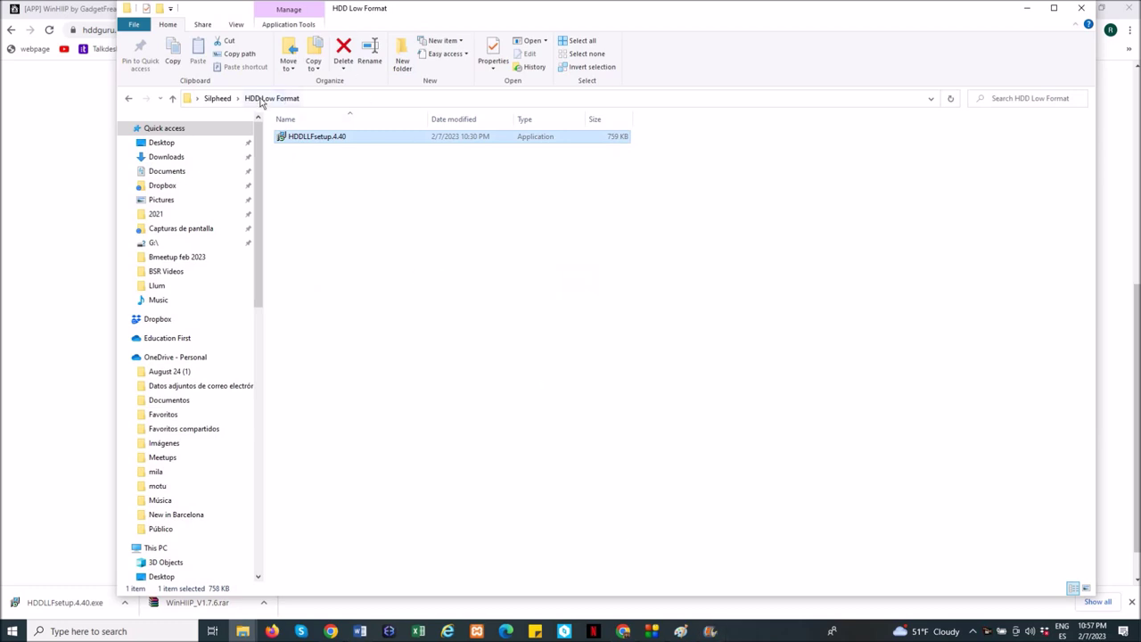
pyautogui.click(258, 100)
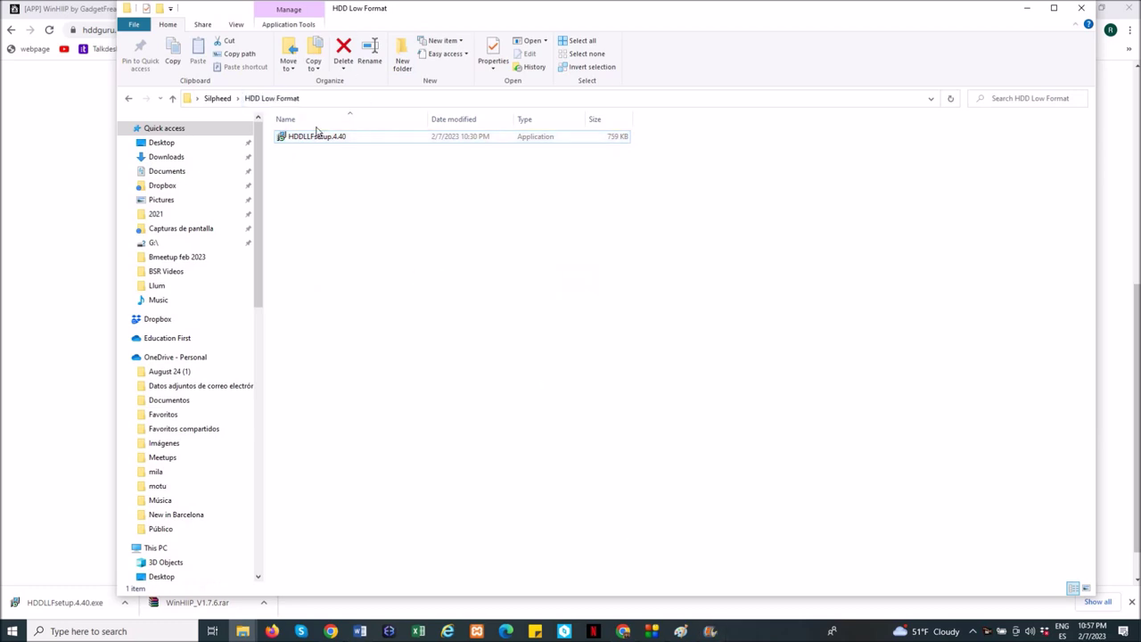
pyautogui.click(217, 99)
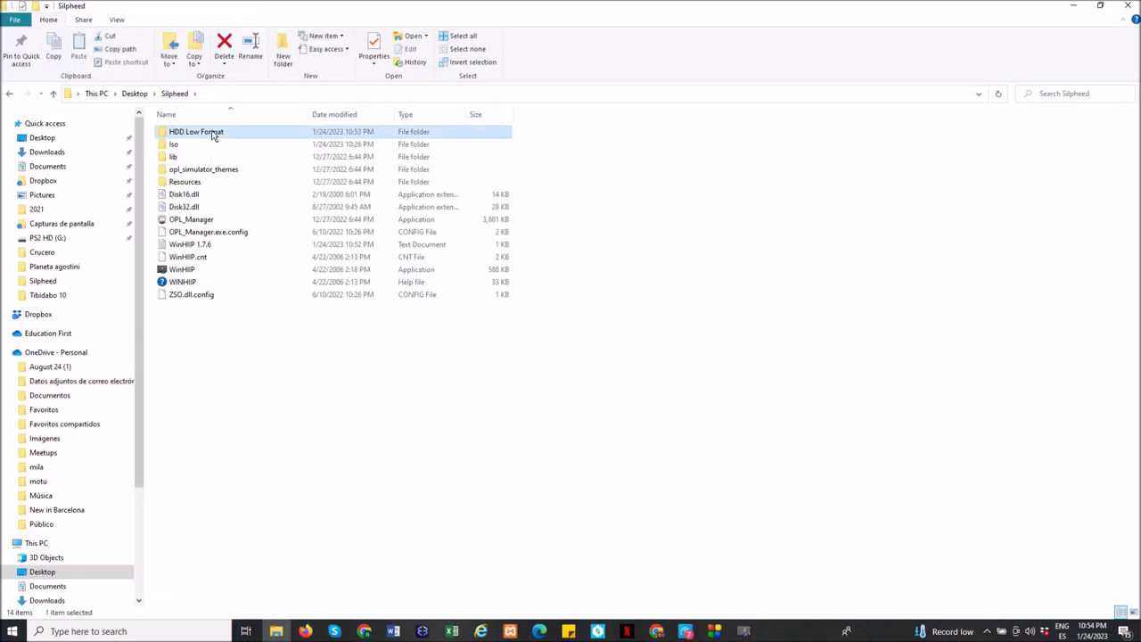
pyautogui.doubleClick(214, 135)
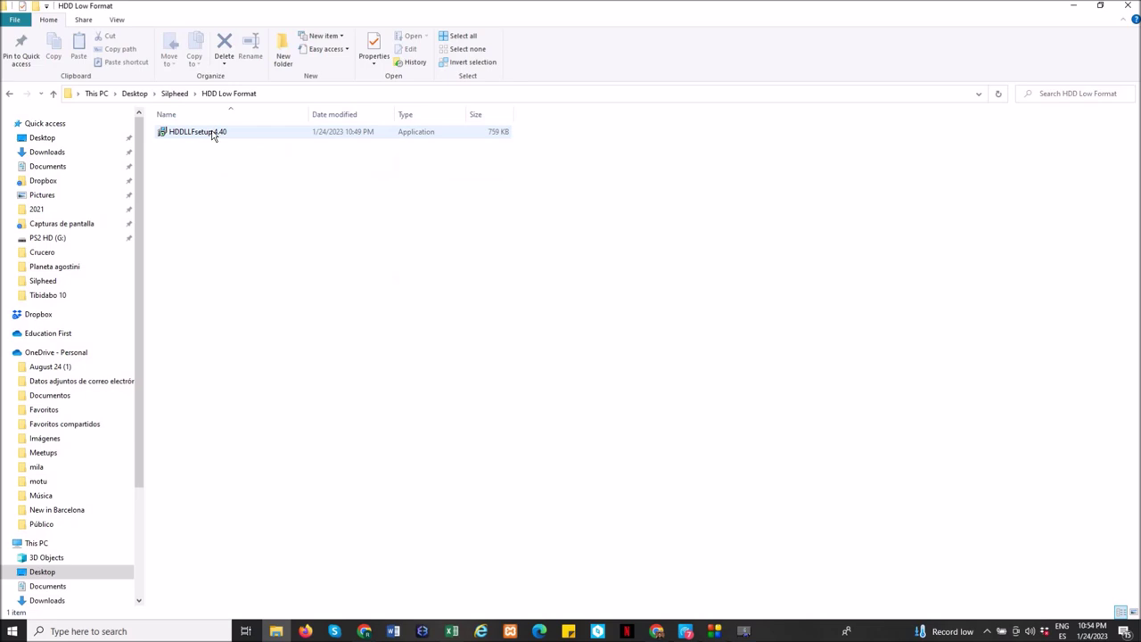
pyautogui.doubleClick(214, 134)
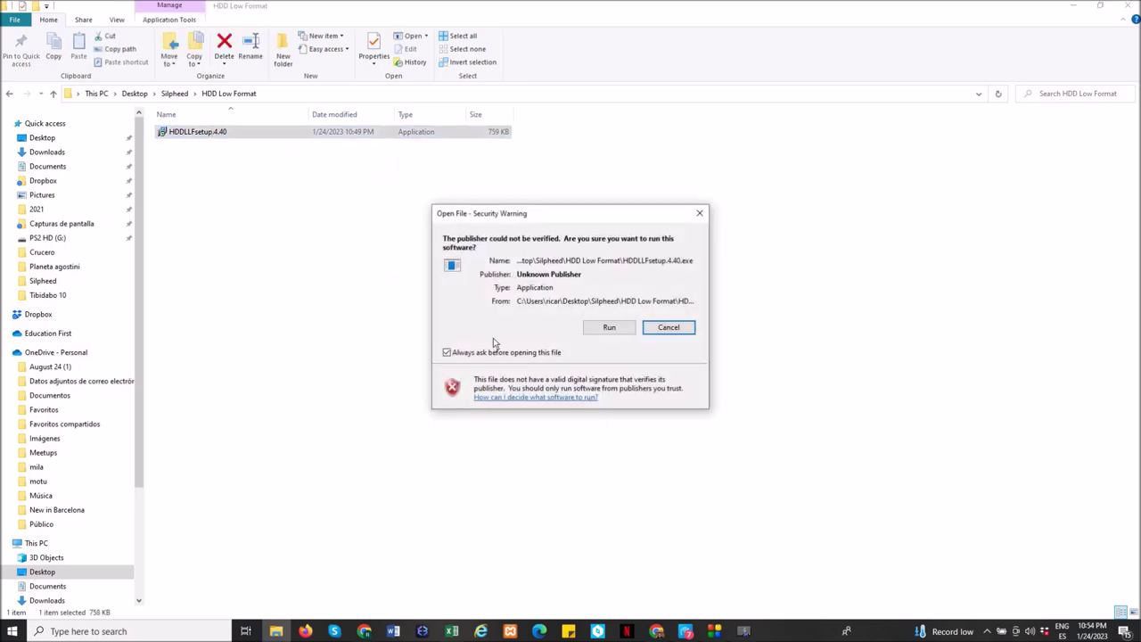
# Install the format tool with default location, Start Menu folder and icons, then launch it
pyautogui.click(607, 328)
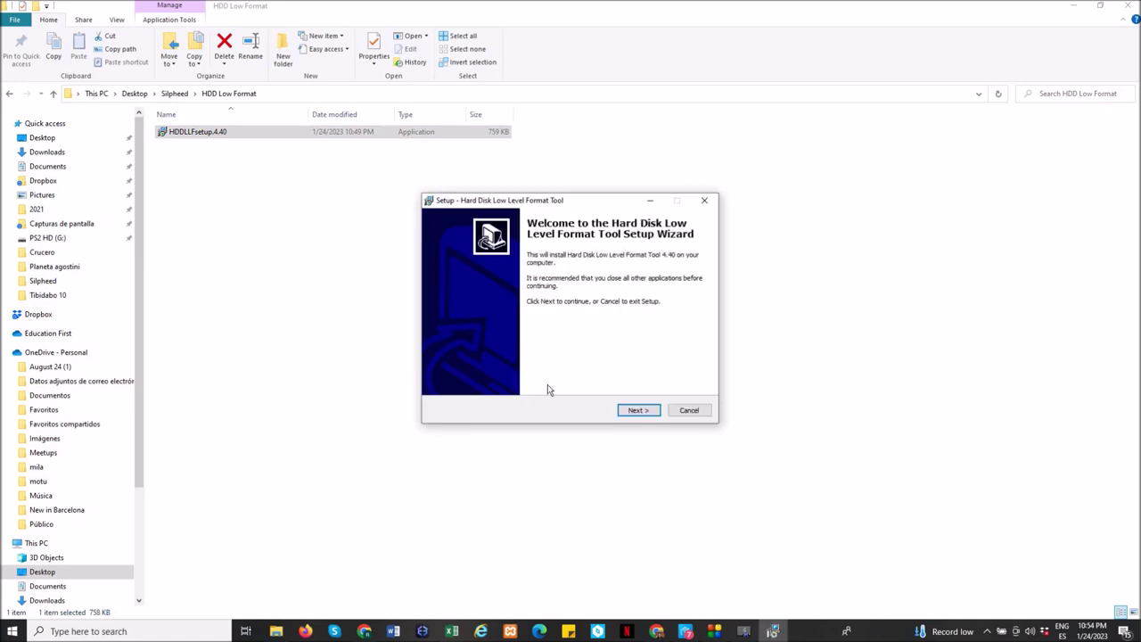
pyautogui.click(637, 410)
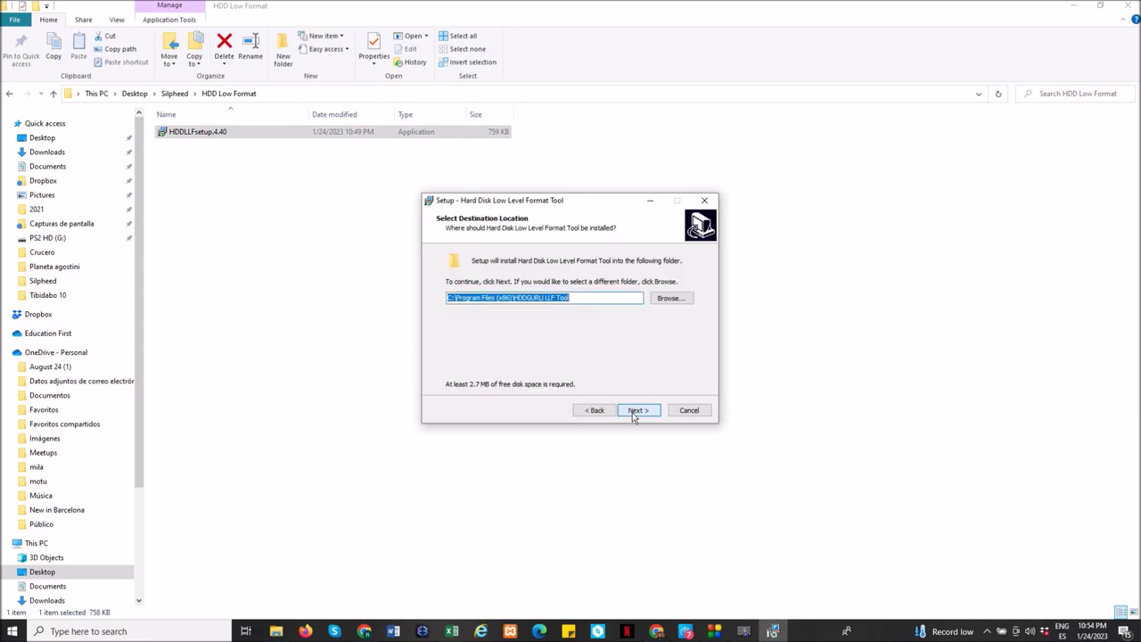
pyautogui.click(637, 411)
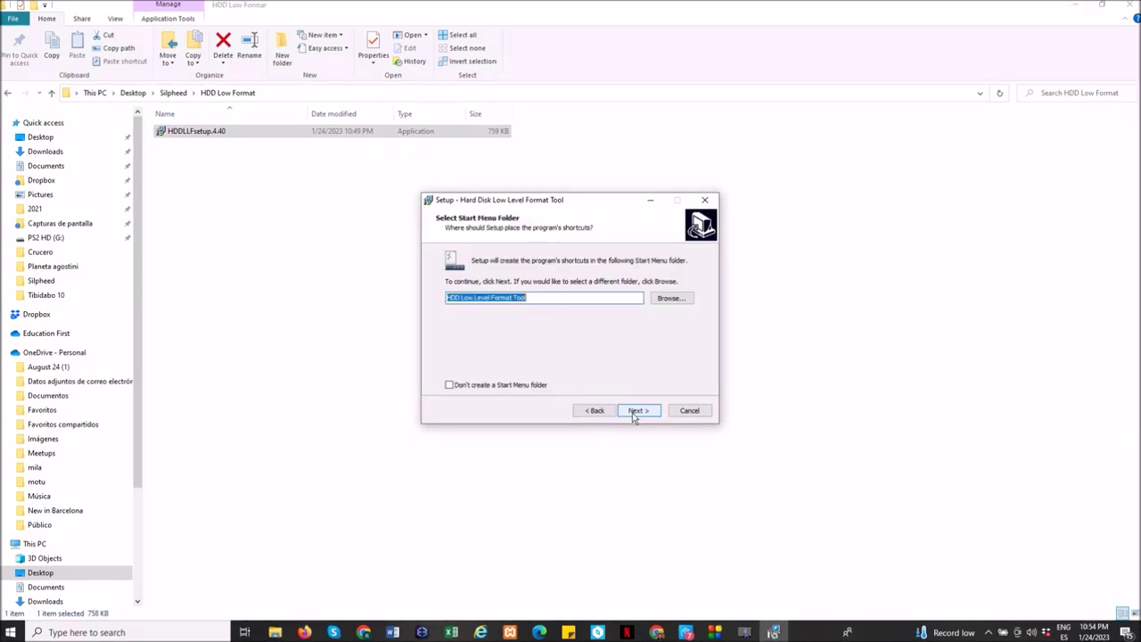
pyautogui.click(635, 412)
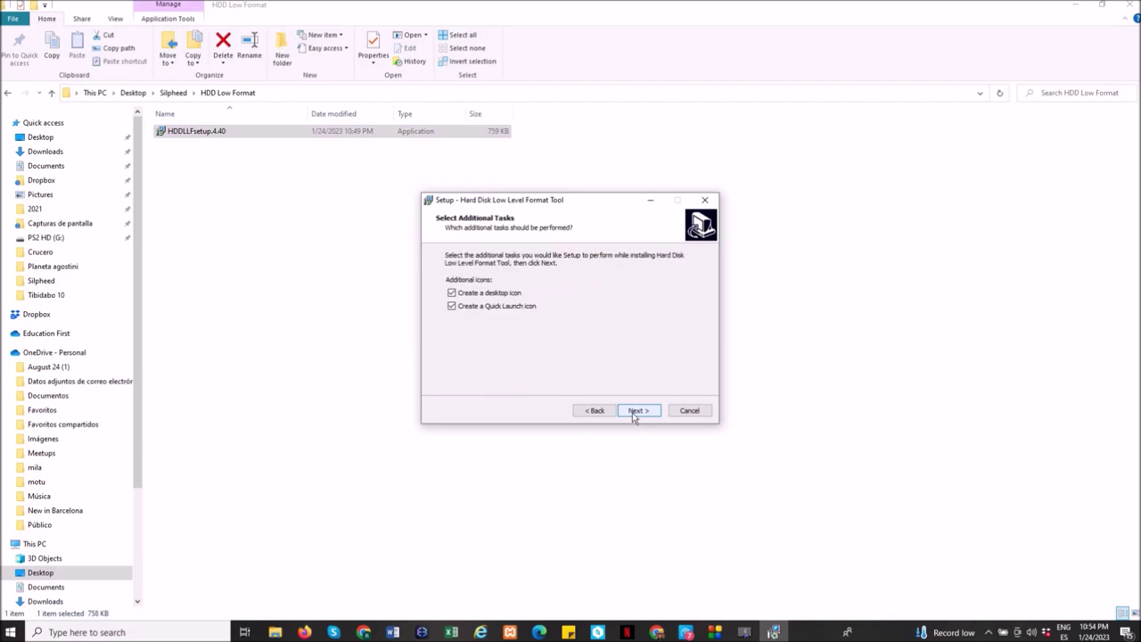
pyautogui.click(636, 411)
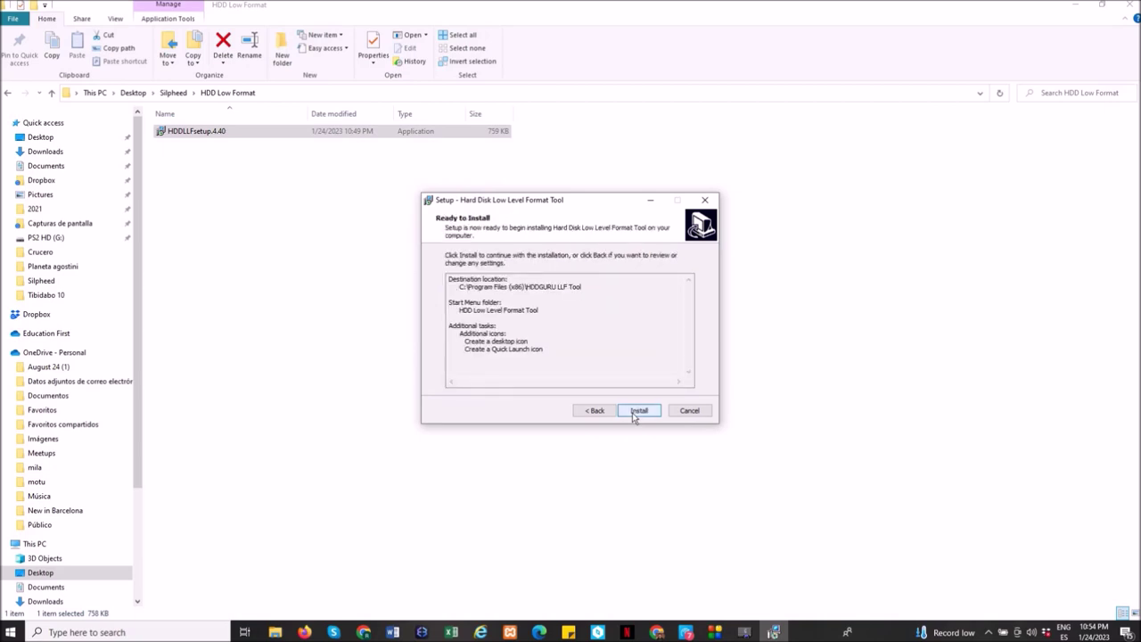
pyautogui.click(633, 412)
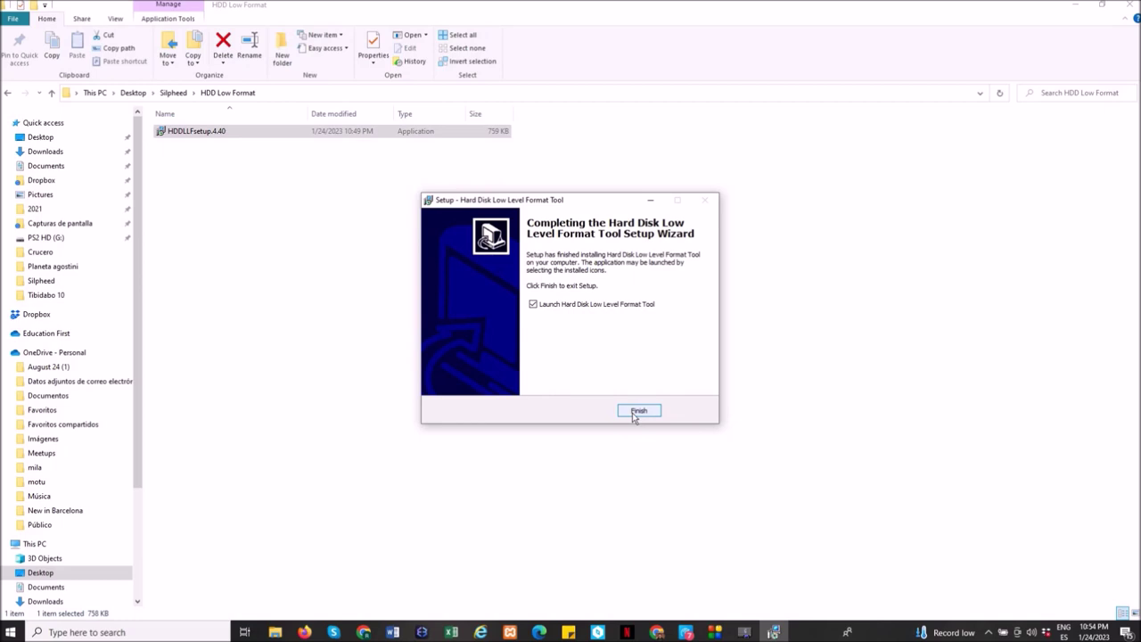
pyautogui.click(638, 411)
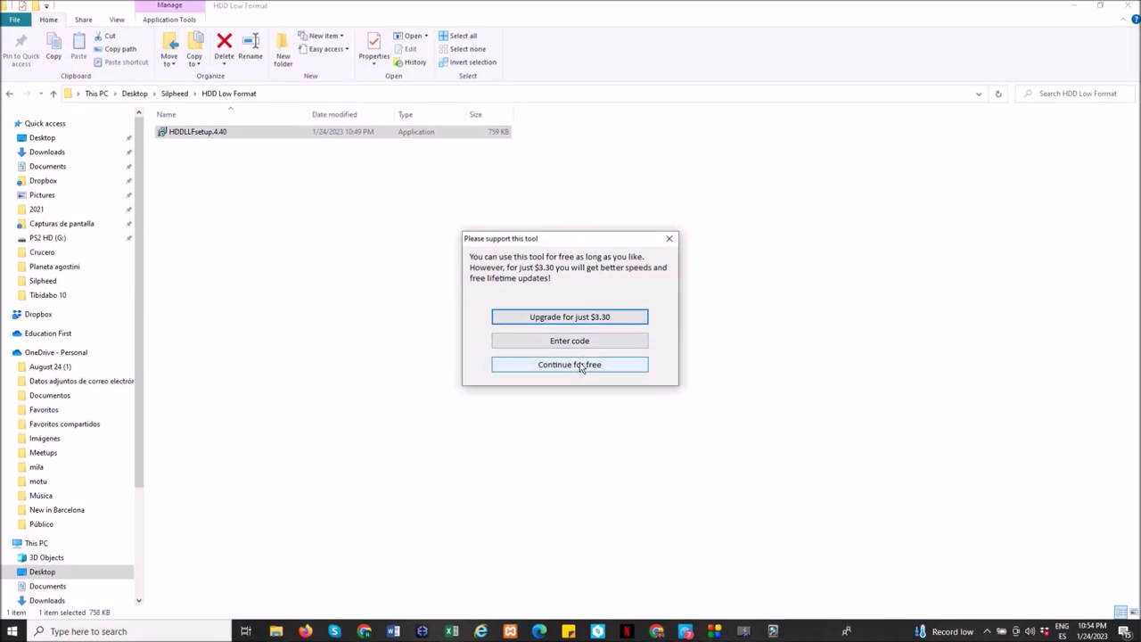
# Continue for free, pick the USB WDC WD10EZEX drive (G:), and open its low-level format page
pyautogui.click(581, 366)
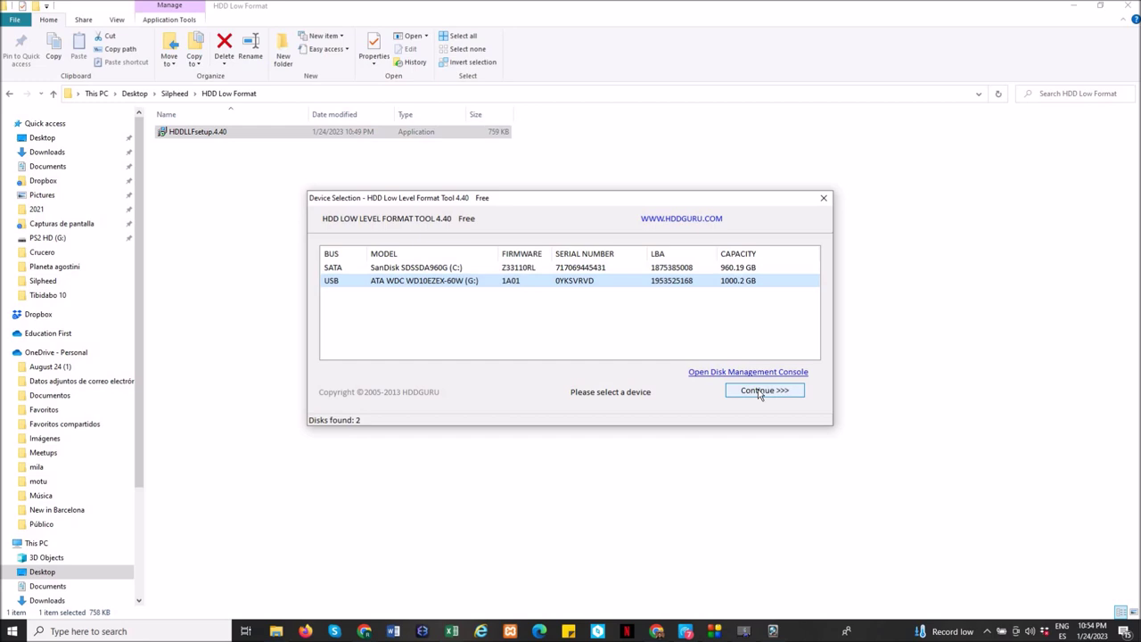
pyautogui.click(759, 394)
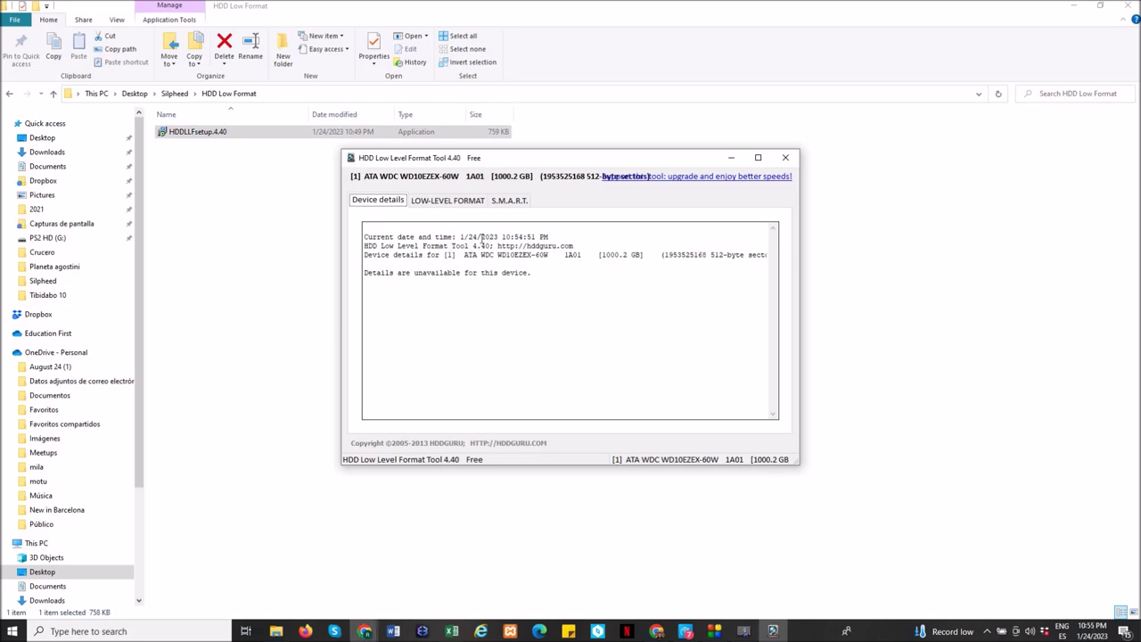
pyautogui.click(441, 201)
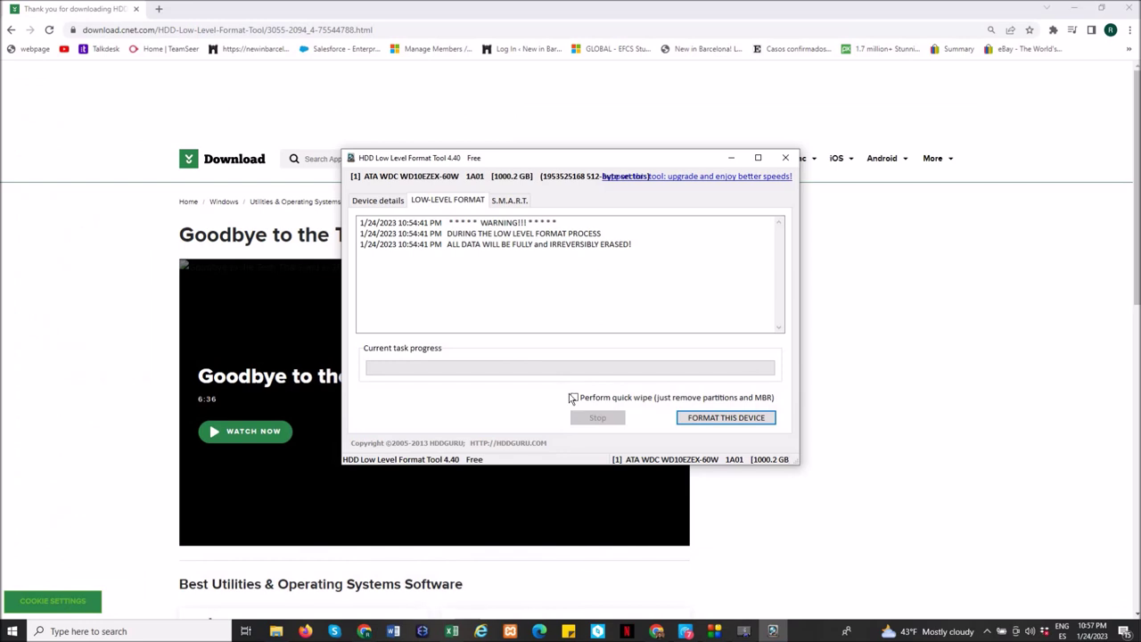
# Quick-wipe the 1000.2 GB WDC drive to 100%, close the tool and return to WinHIIP
pyautogui.click(574, 397)
pyautogui.click(702, 420)
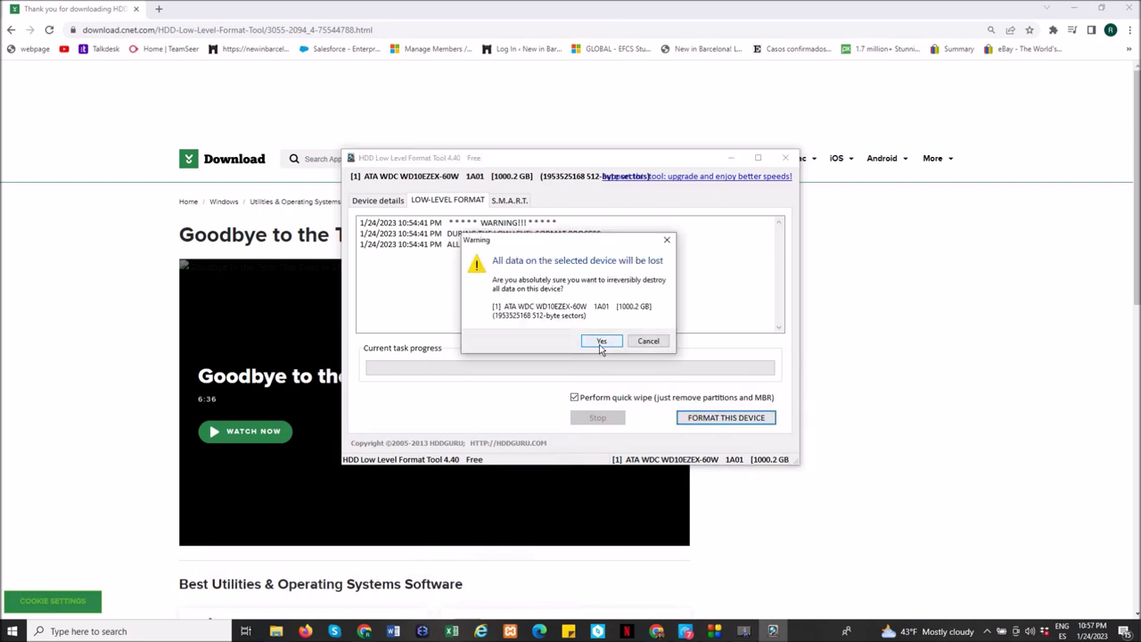
pyautogui.click(601, 343)
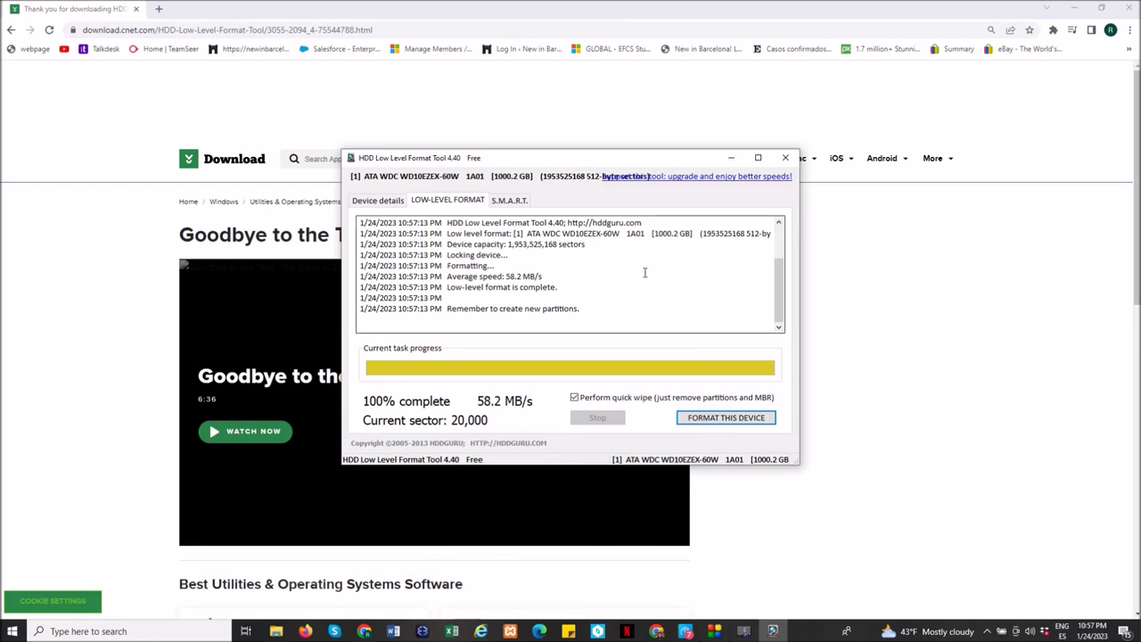
pyautogui.hotkey('alt', 'F4')
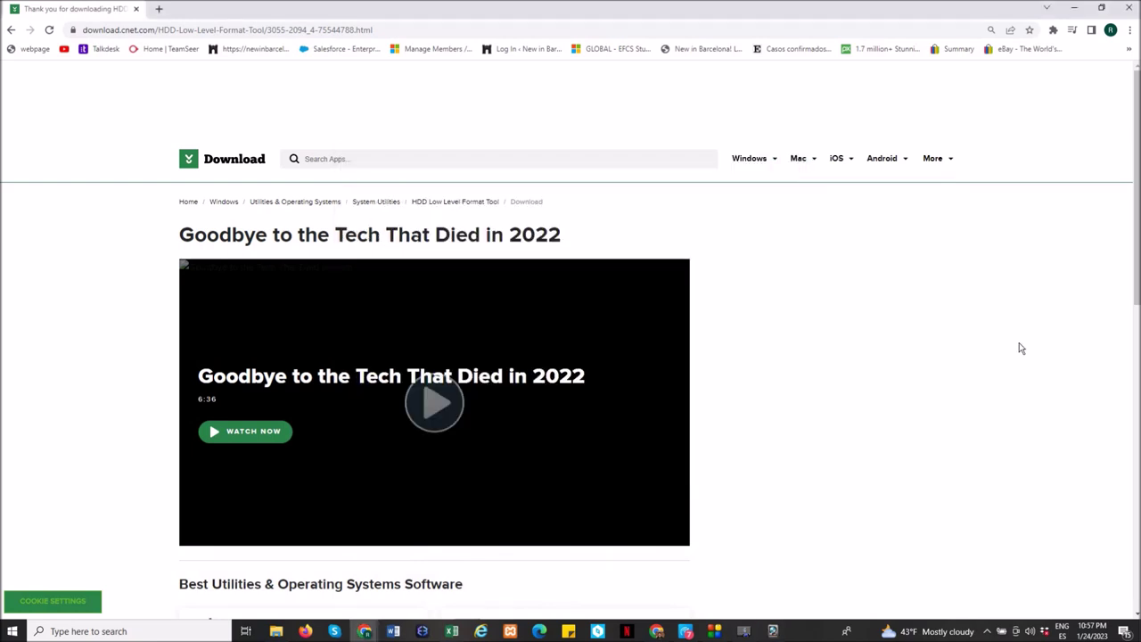
pyautogui.click(744, 631)
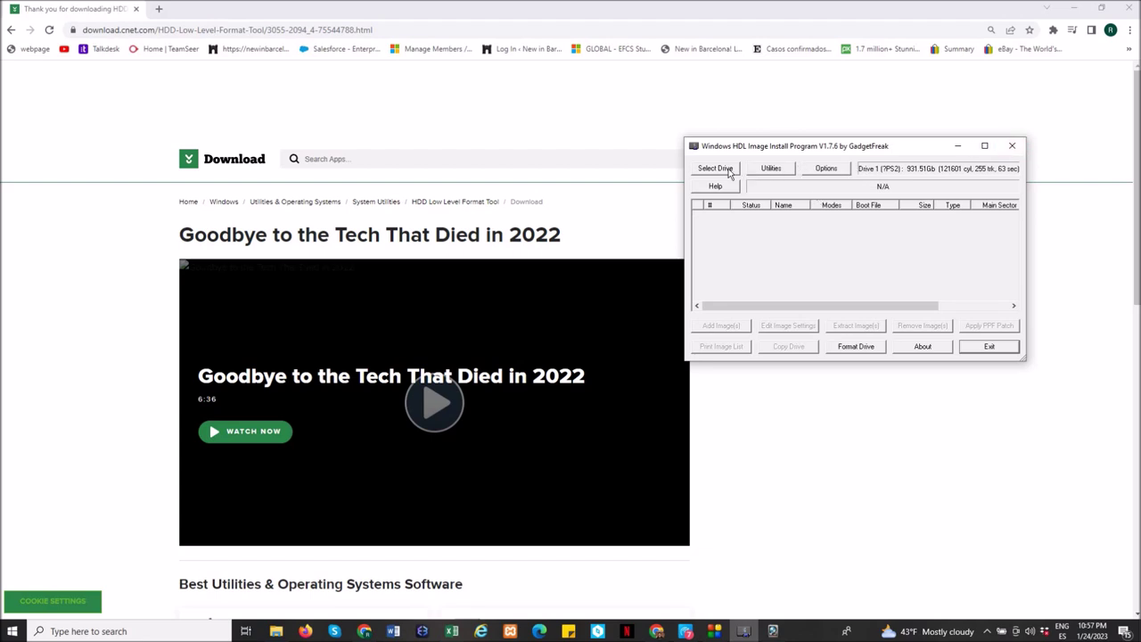
pyautogui.click(730, 173)
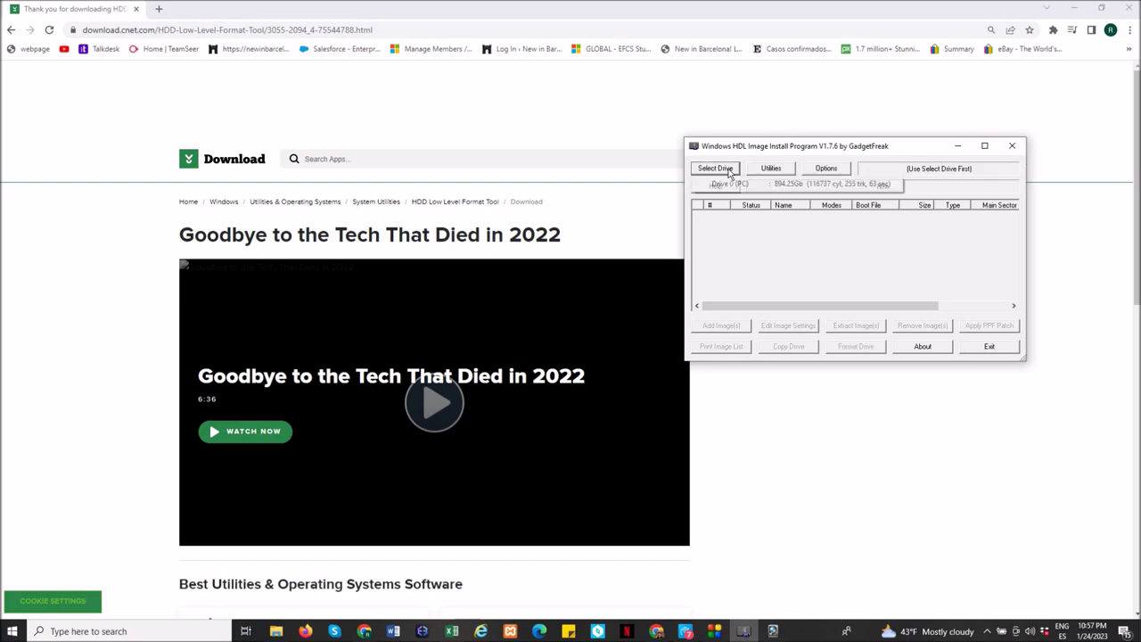
pyautogui.click(813, 245)
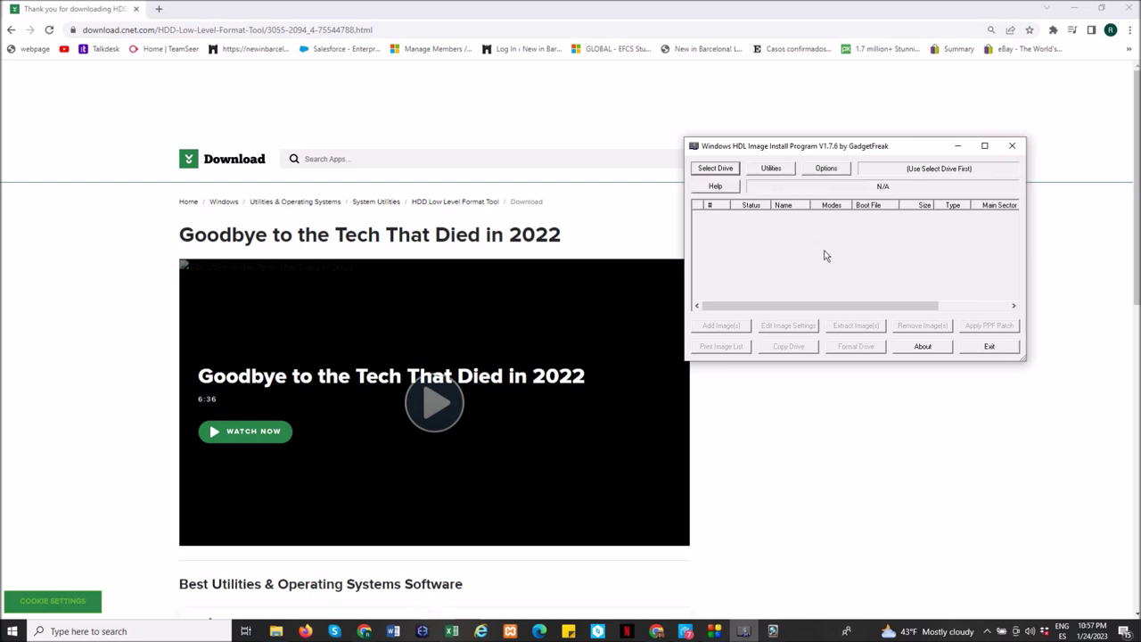
pyautogui.click(1018, 151)
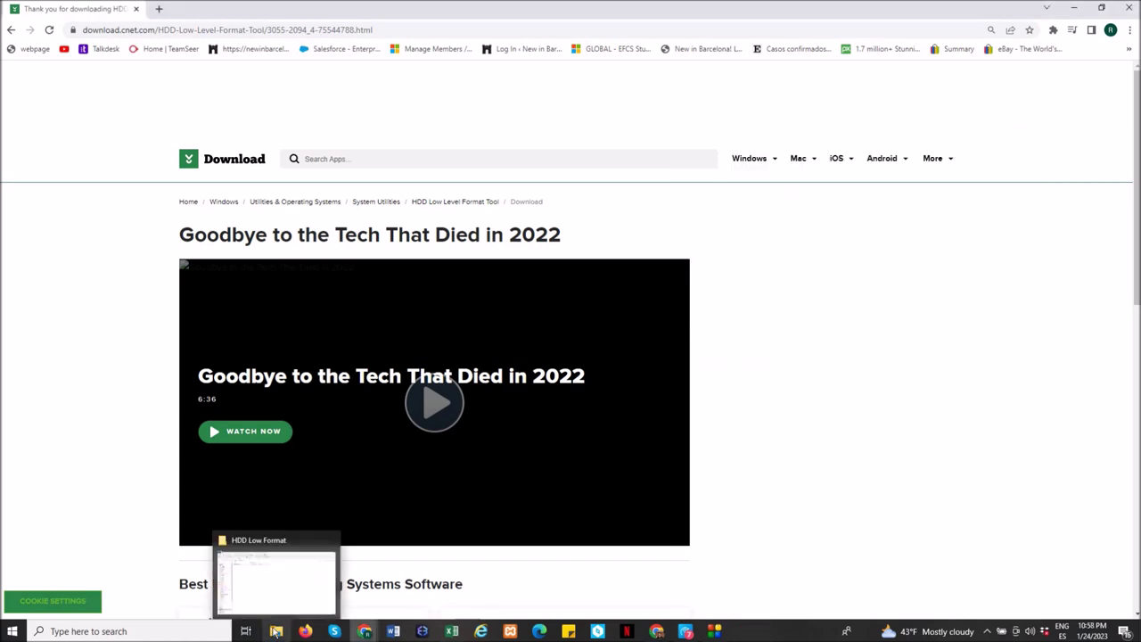
# Run WinHIIP from the Silpheed folder as administrator and dismiss its About box
pyautogui.click(276, 631)
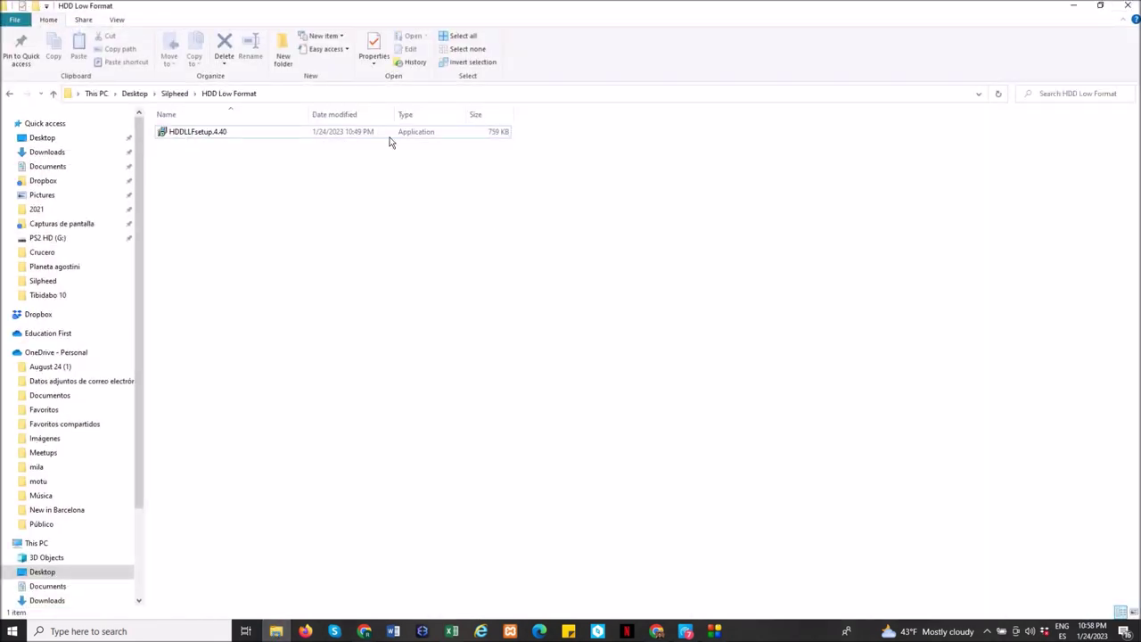
pyautogui.click(179, 93)
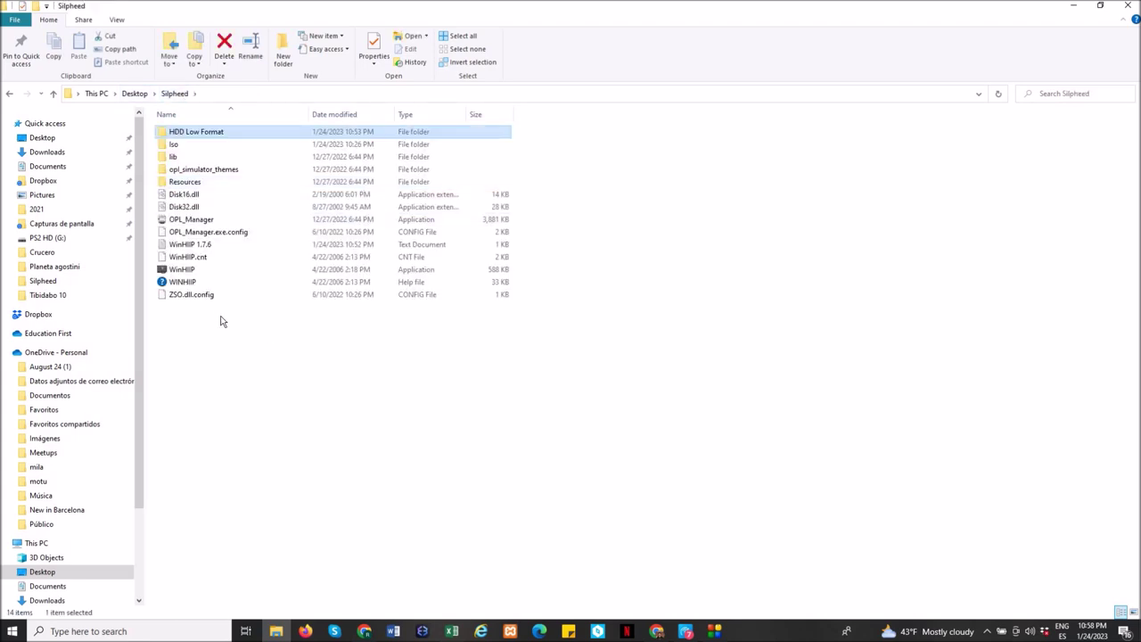
pyautogui.click(201, 269)
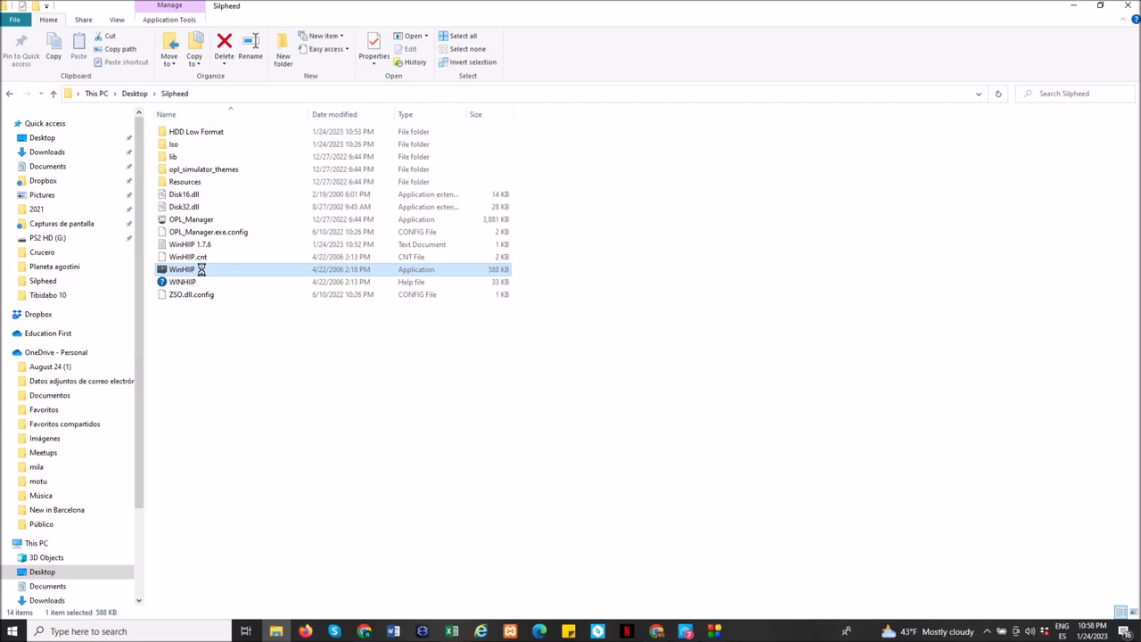
pyautogui.rightClick(201, 270)
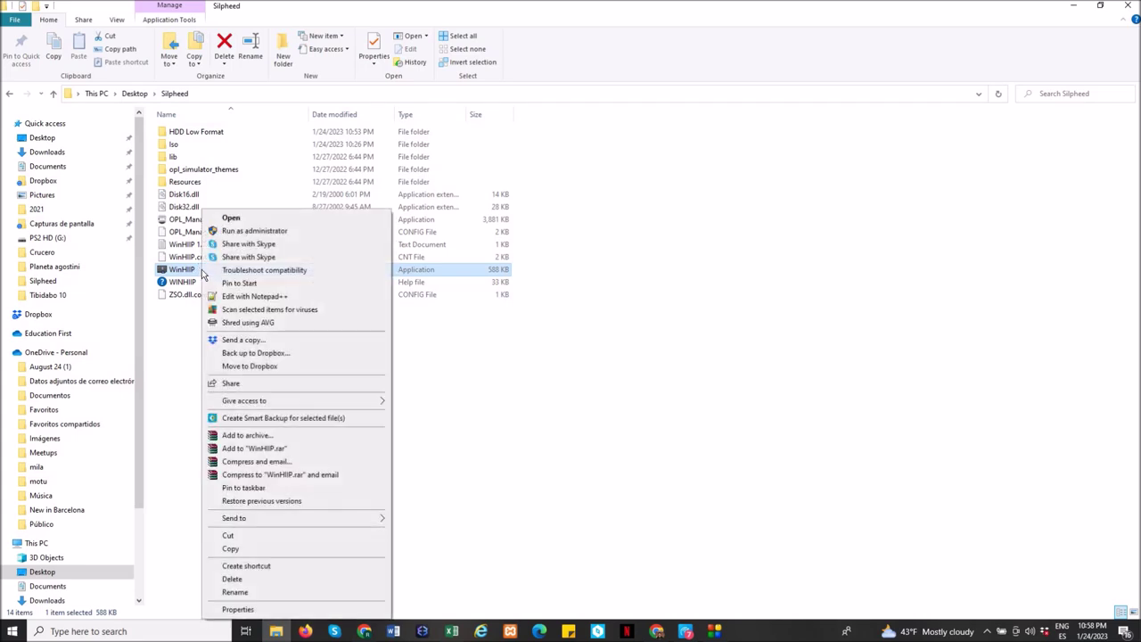
pyautogui.click(242, 232)
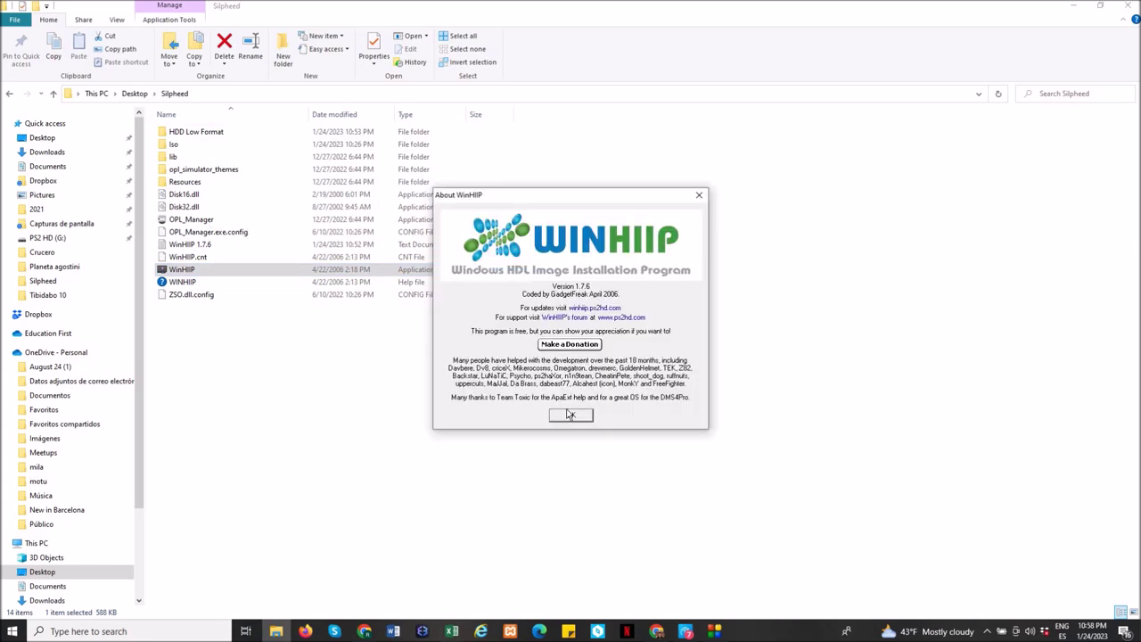
pyautogui.click(571, 415)
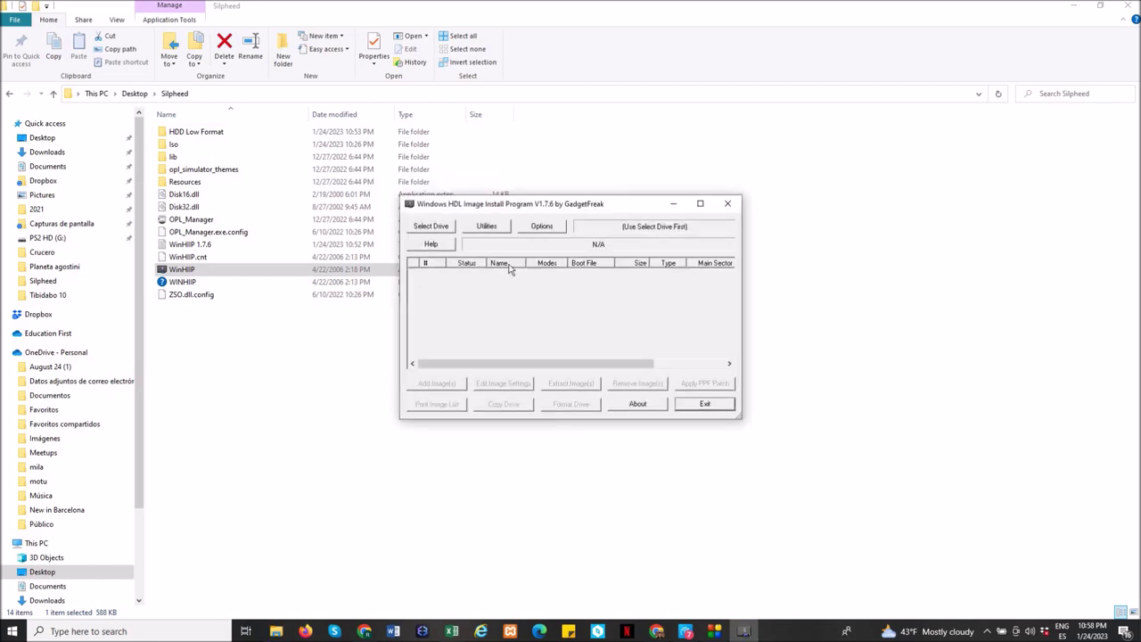
# Target Drive 1 (931.51Gb PS2), despite its missing PS2 boot record, and choose 48bit HDLoader mode
pyautogui.click(432, 226)
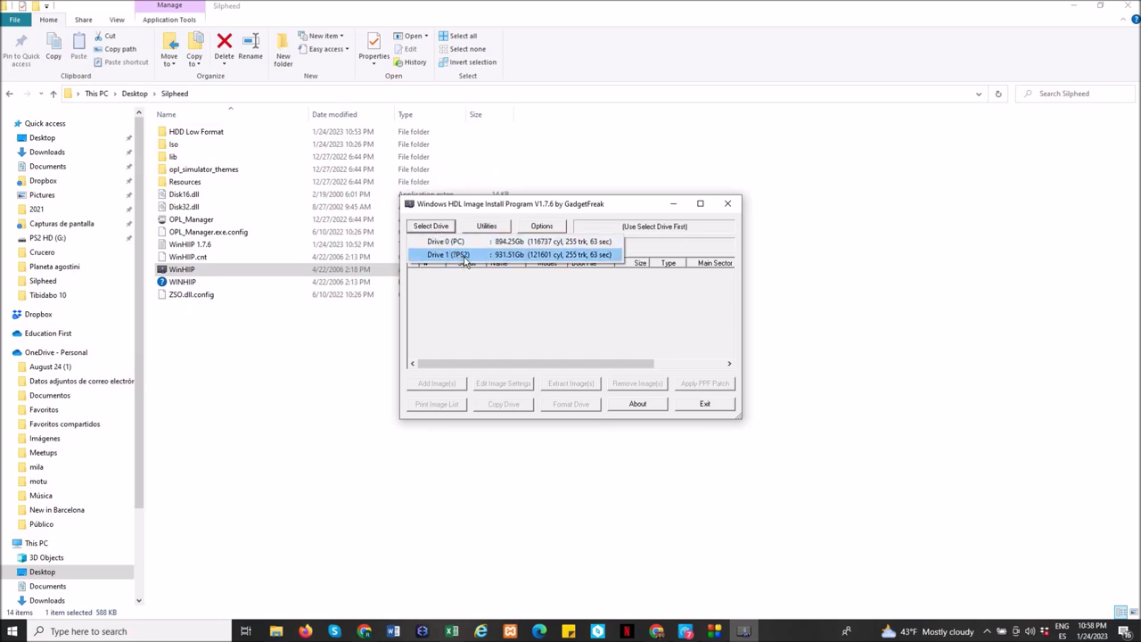
pyautogui.click(464, 259)
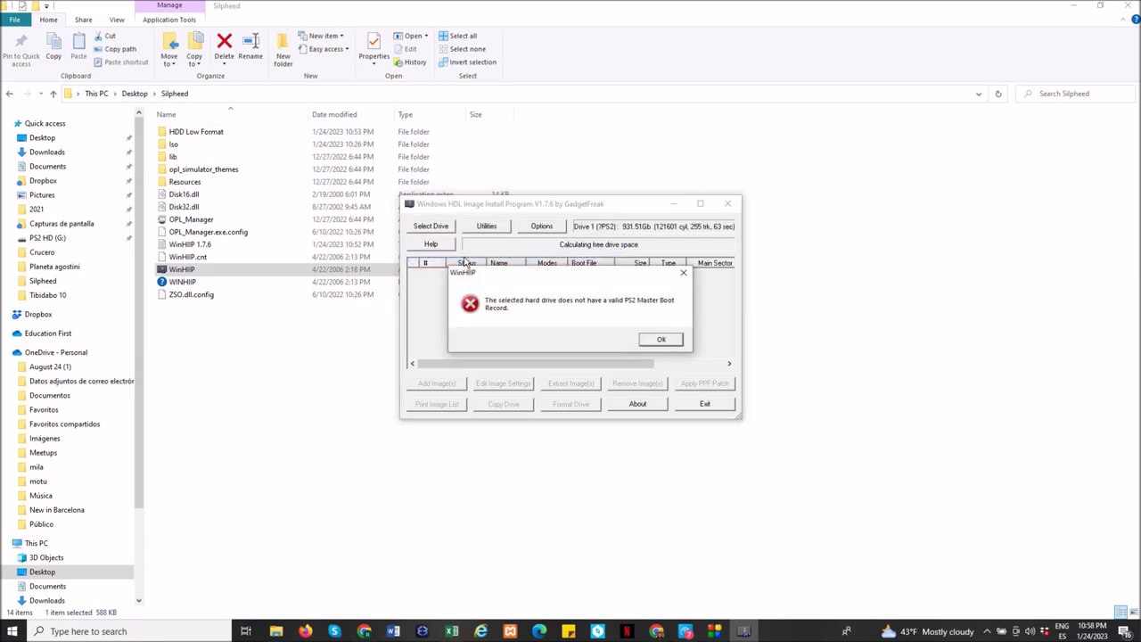
pyautogui.click(662, 340)
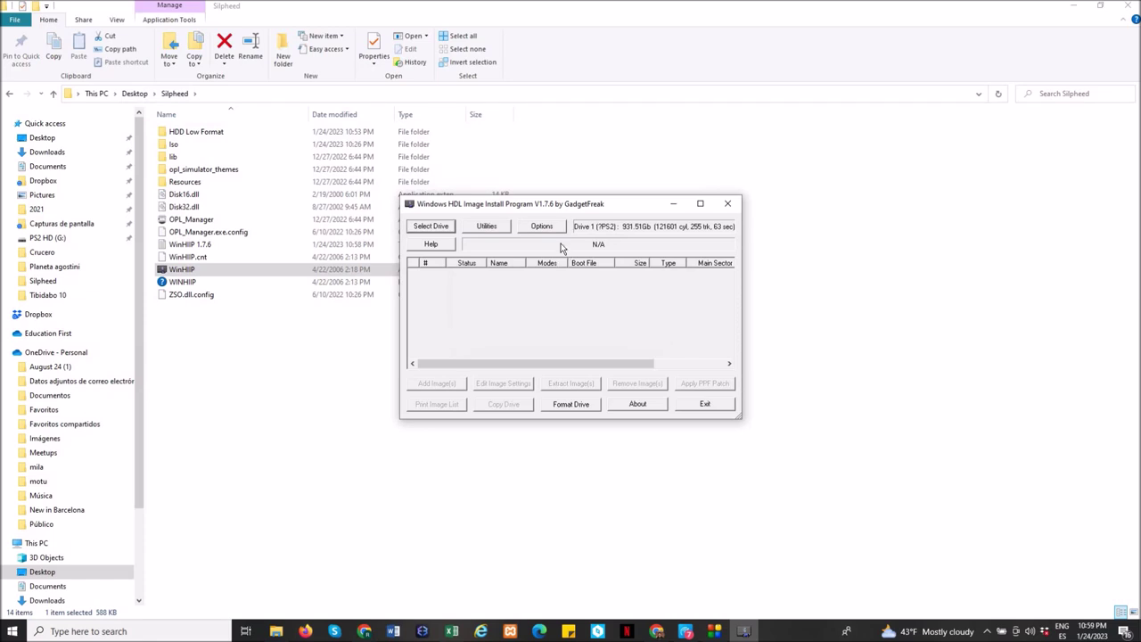
pyautogui.click(542, 227)
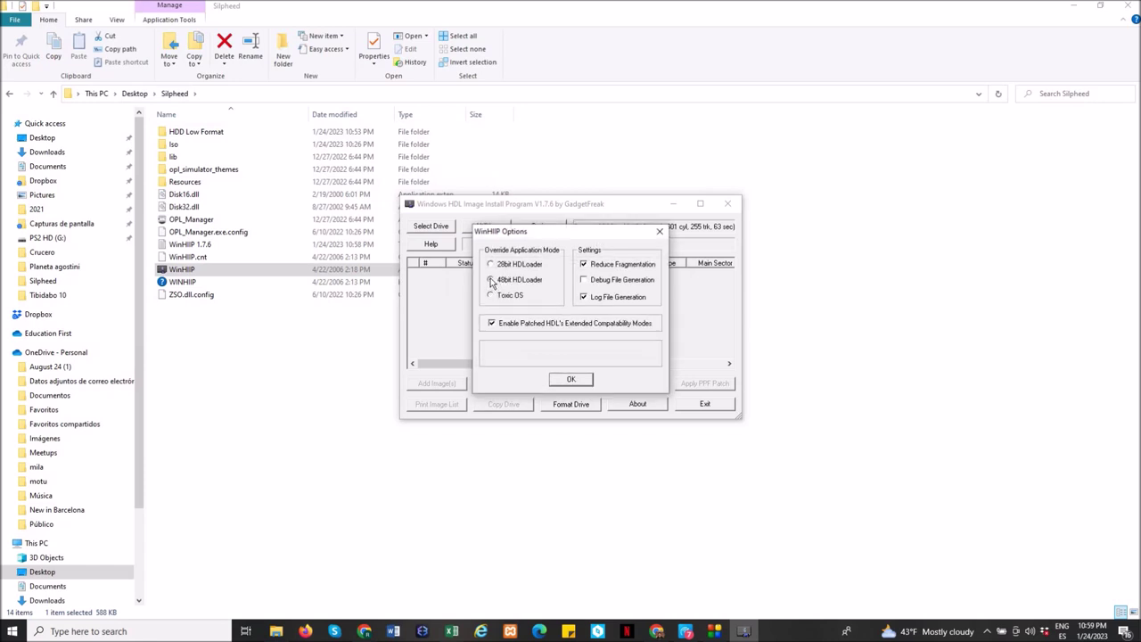
pyautogui.click(492, 280)
# Apply 48bit HDLoader mode and start a Quick format of Drive 1, accepting every warning
pyautogui.click(583, 382)
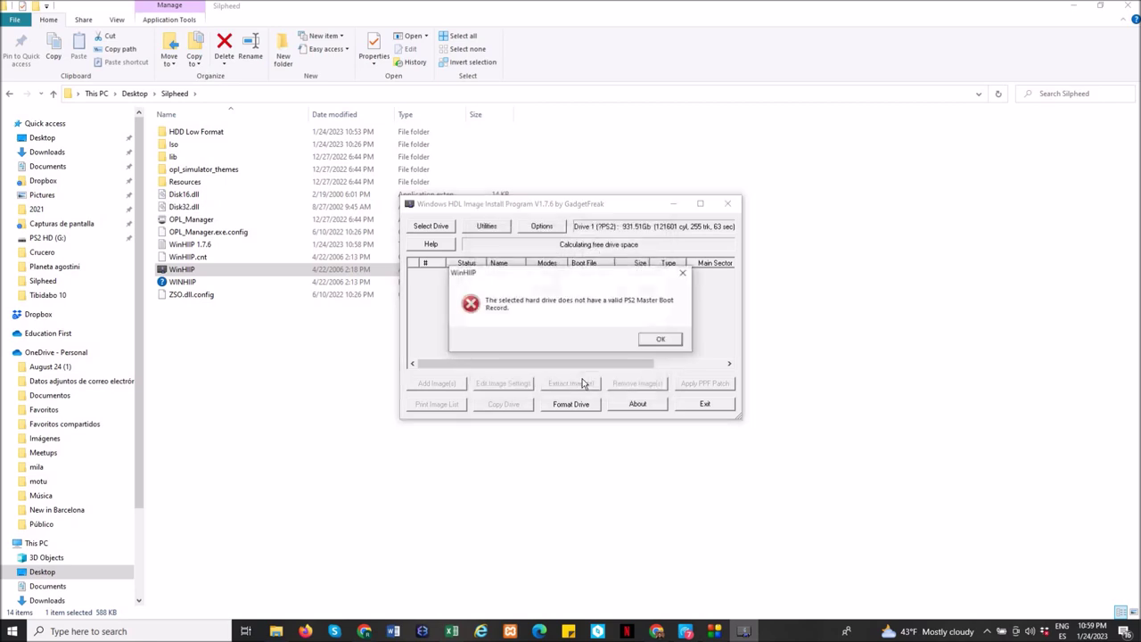
pyautogui.click(658, 340)
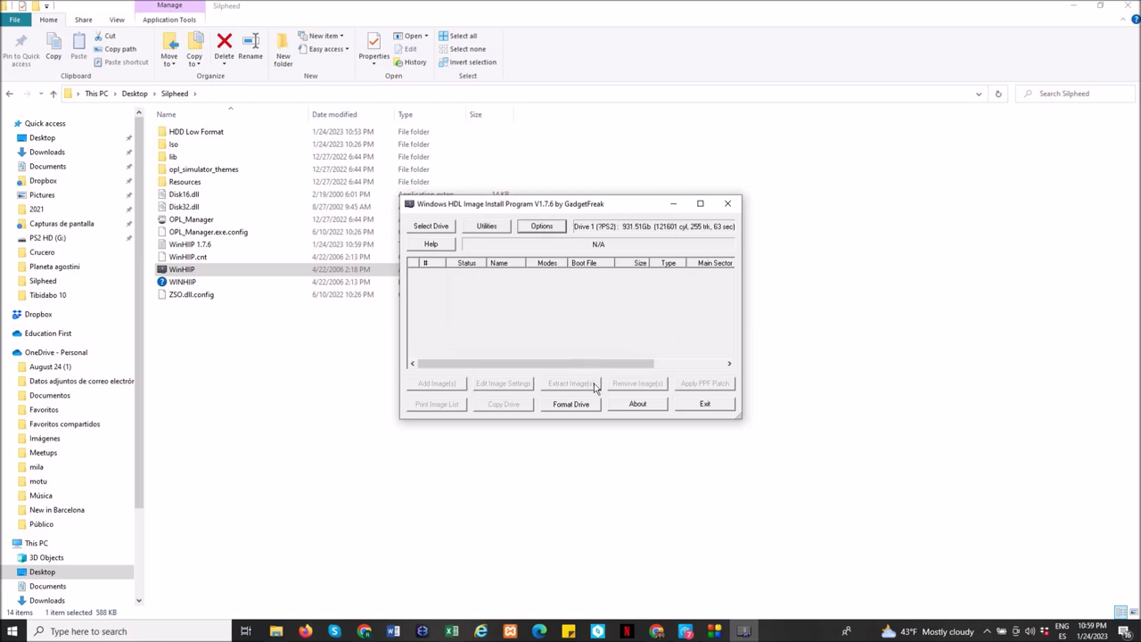
pyautogui.click(576, 405)
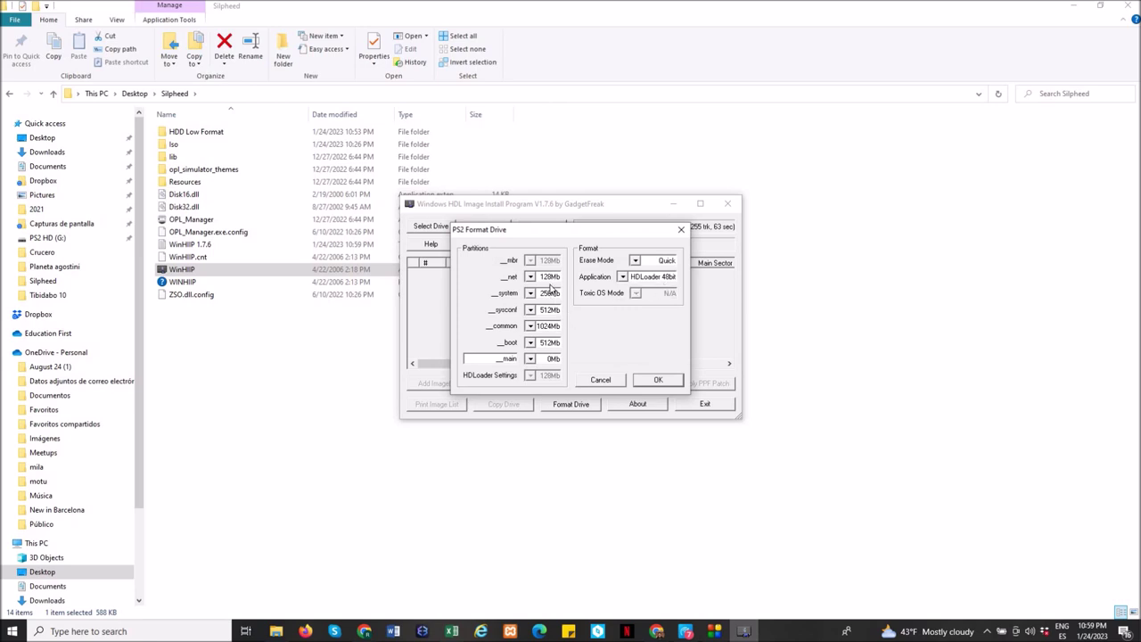
pyautogui.click(657, 378)
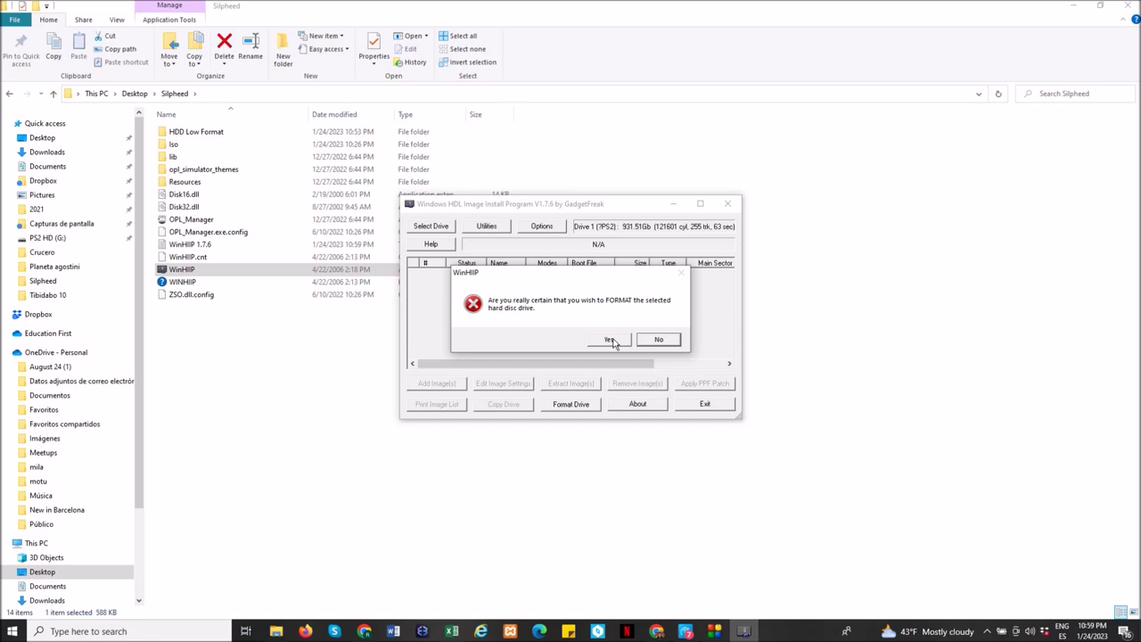
pyautogui.click(610, 340)
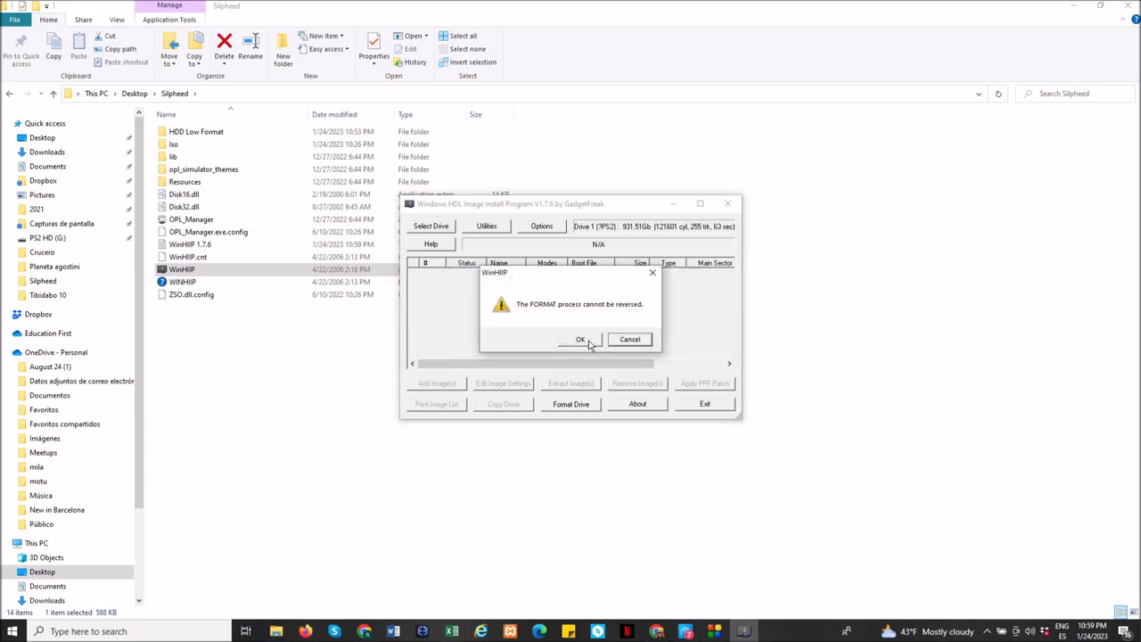
pyautogui.click(581, 340)
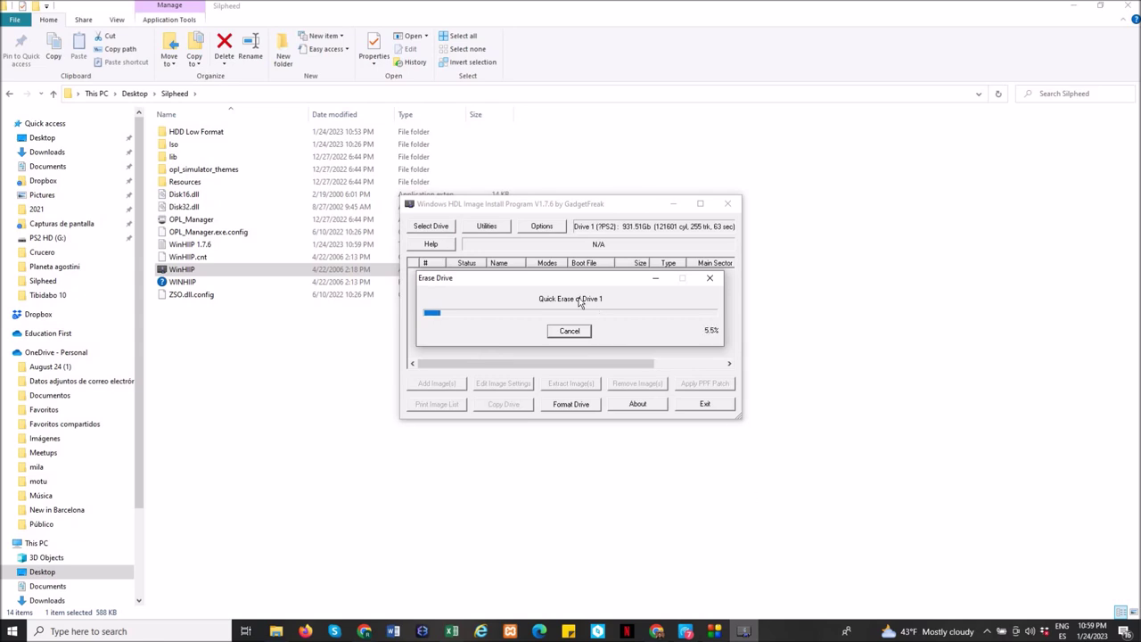
# Move the Erase Drive progress window to the lower right while the quick erase runs
pyautogui.moveTo(532, 280)
pyautogui.mouseDown()
pyautogui.moveTo(731, 342)
pyautogui.moveTo(894, 279)
pyautogui.mouseUp()
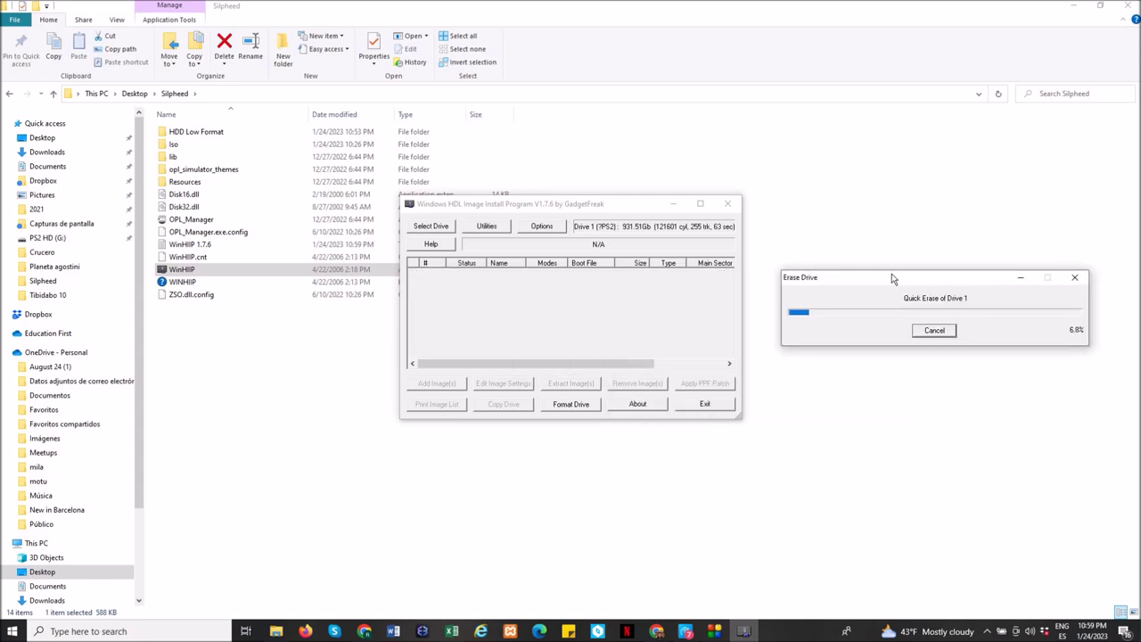